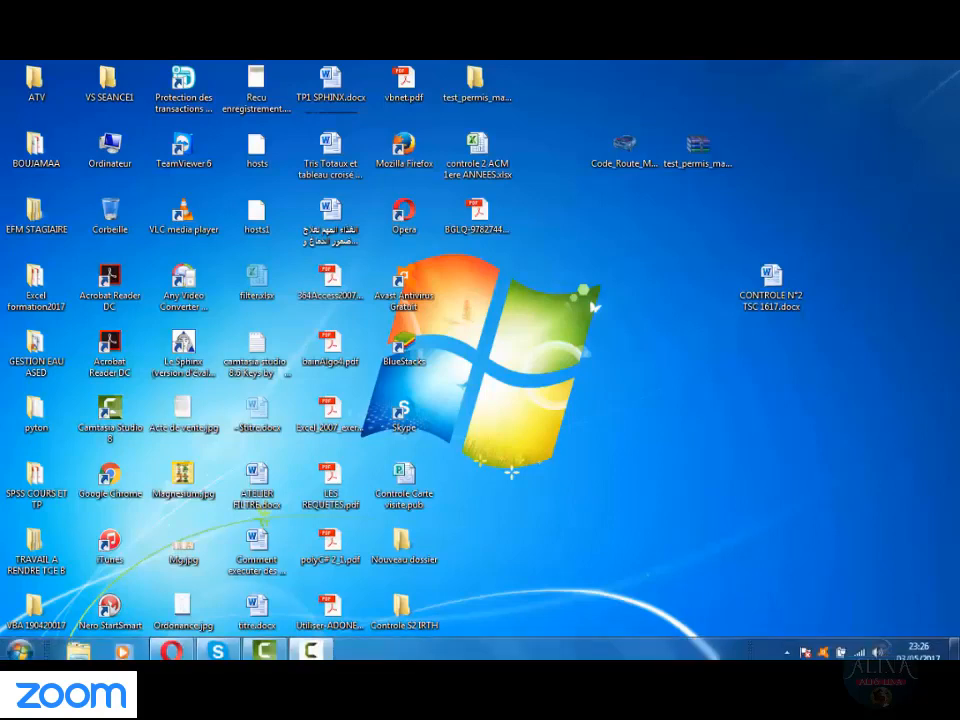
Launch Microsoft Excel 2010 in a maximized window and activate the Windows 7 basic colour scheme
{"action": "left_click", "coordinate": [6, 652]}
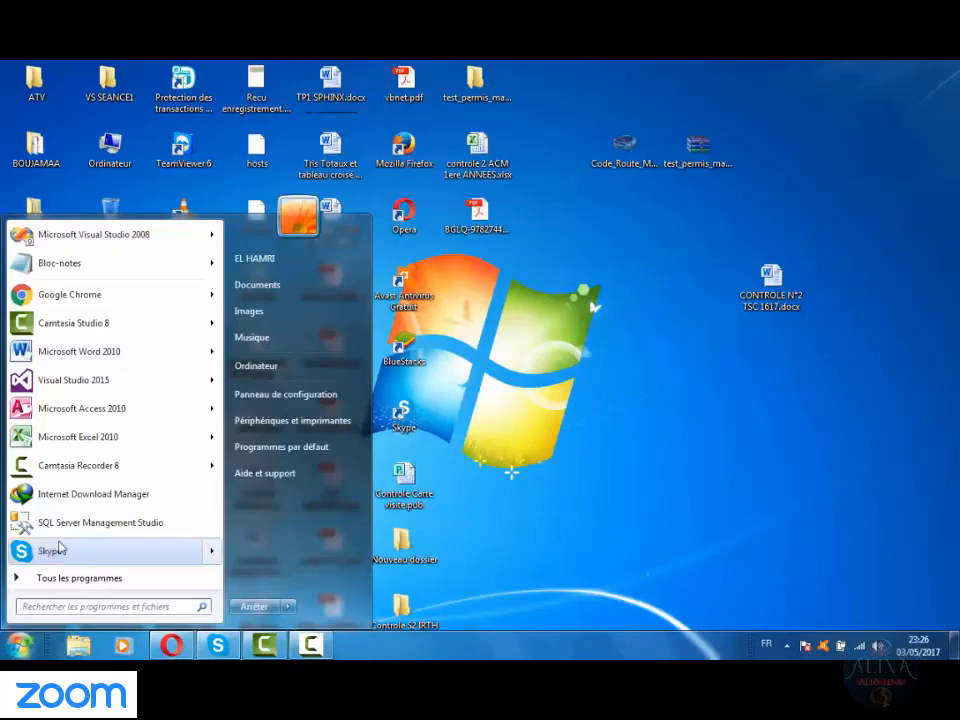
{"action": "mouse_move", "coordinate": [70, 442]}
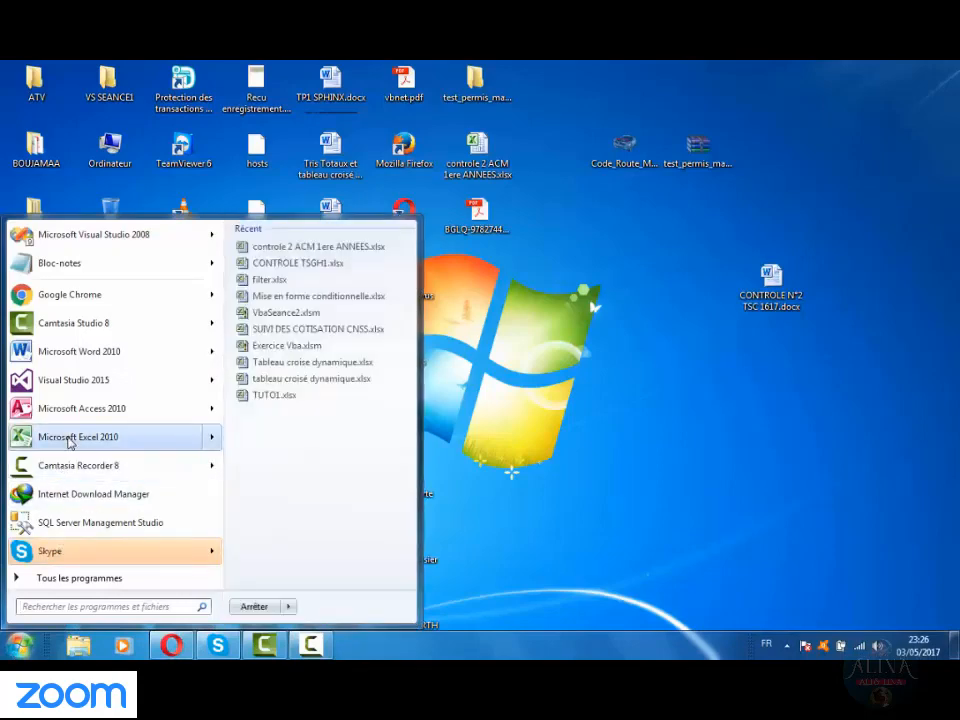
{"action": "left_click", "coordinate": [70, 442]}
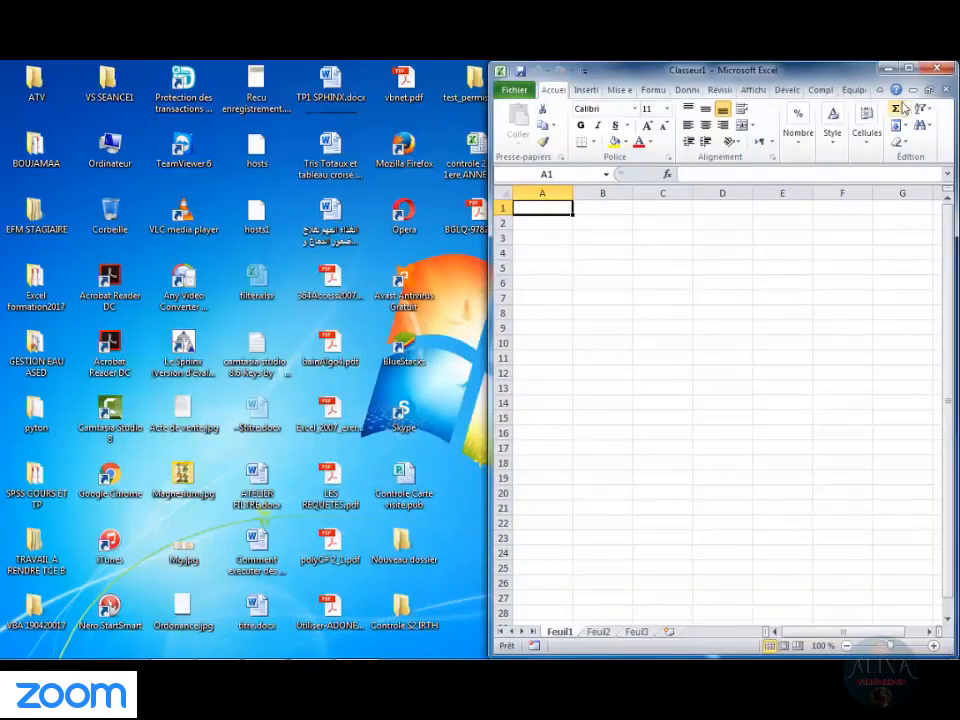
{"action": "left_click", "coordinate": [908, 70]}
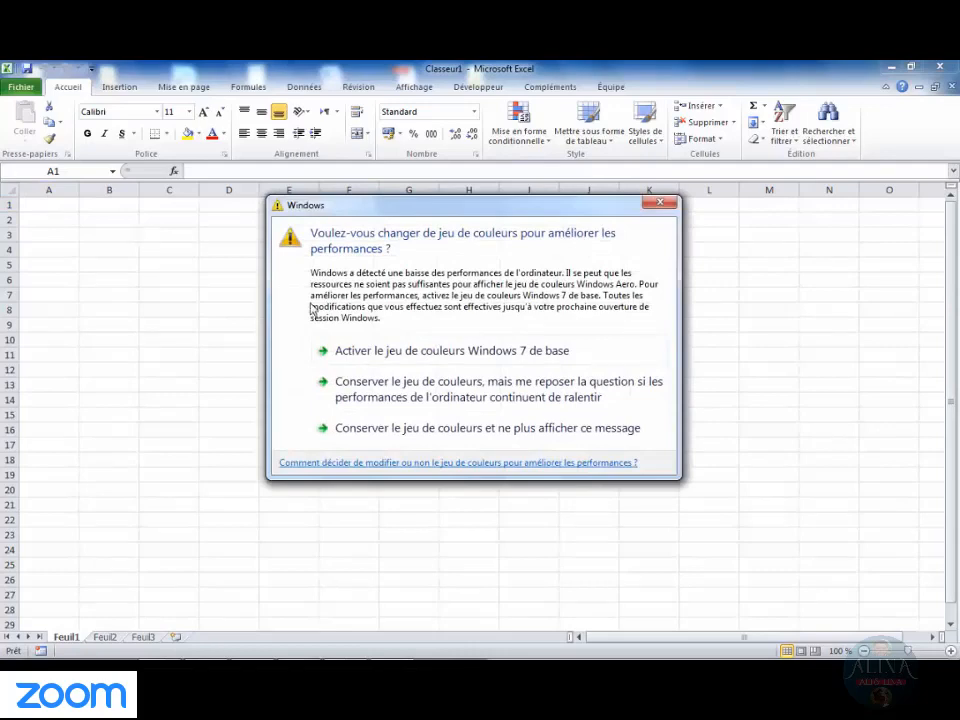
{"action": "left_click", "coordinate": [362, 351]}
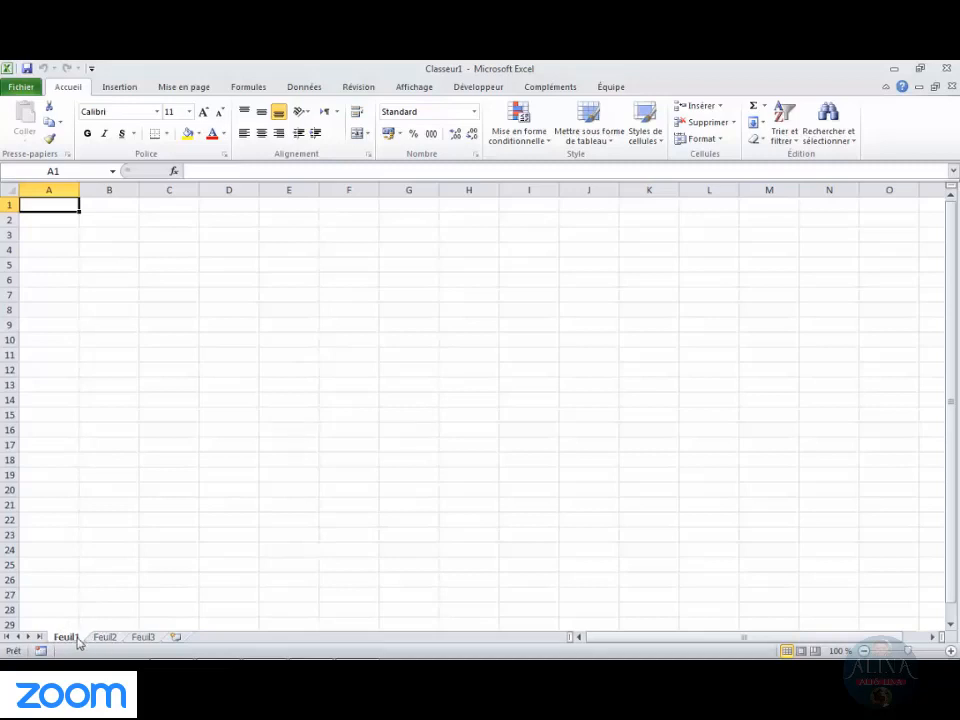
Add three new worksheets, Feuil4 to Feuil6, to the workbook and return to Feuil1
{"action": "left_click", "coordinate": [176, 638]}
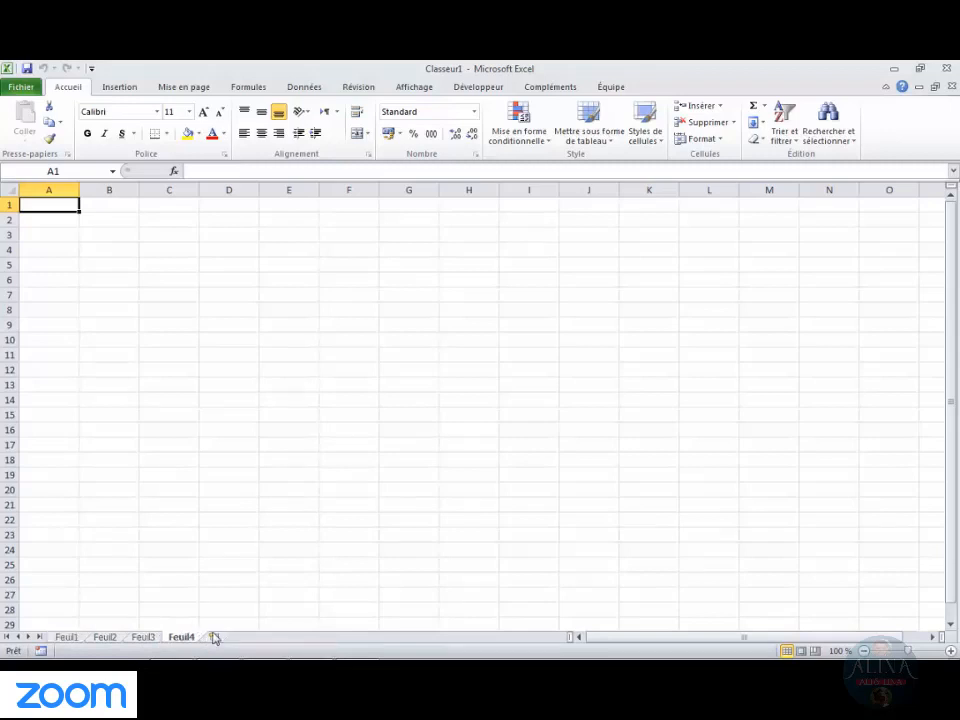
{"action": "left_click", "coordinate": [214, 638]}
{"action": "left_click", "coordinate": [252, 637]}
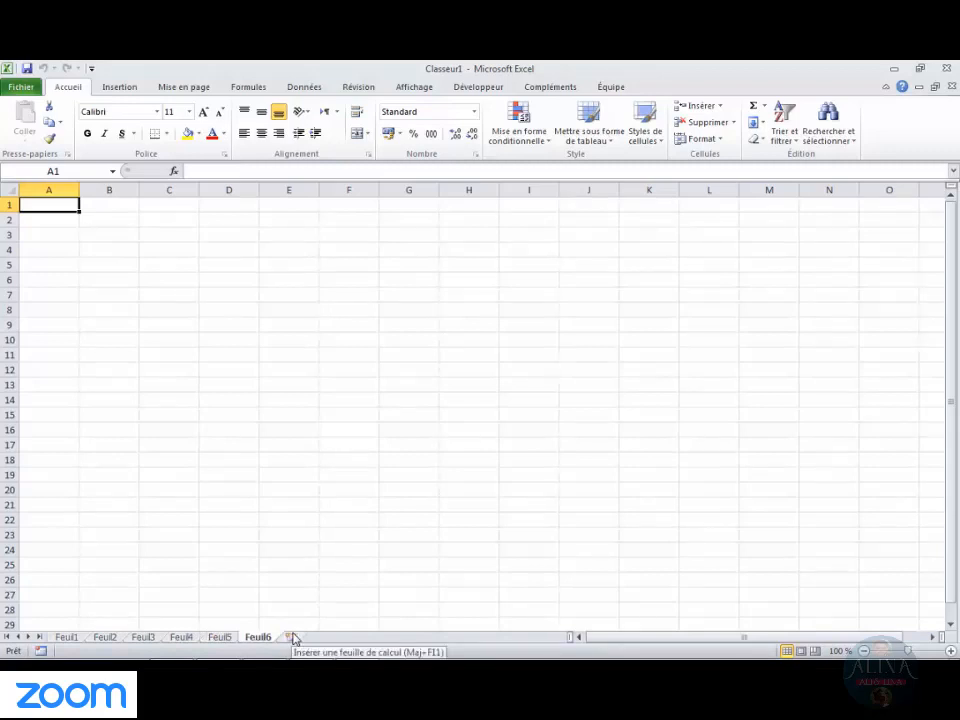
{"action": "left_click", "coordinate": [66, 637]}
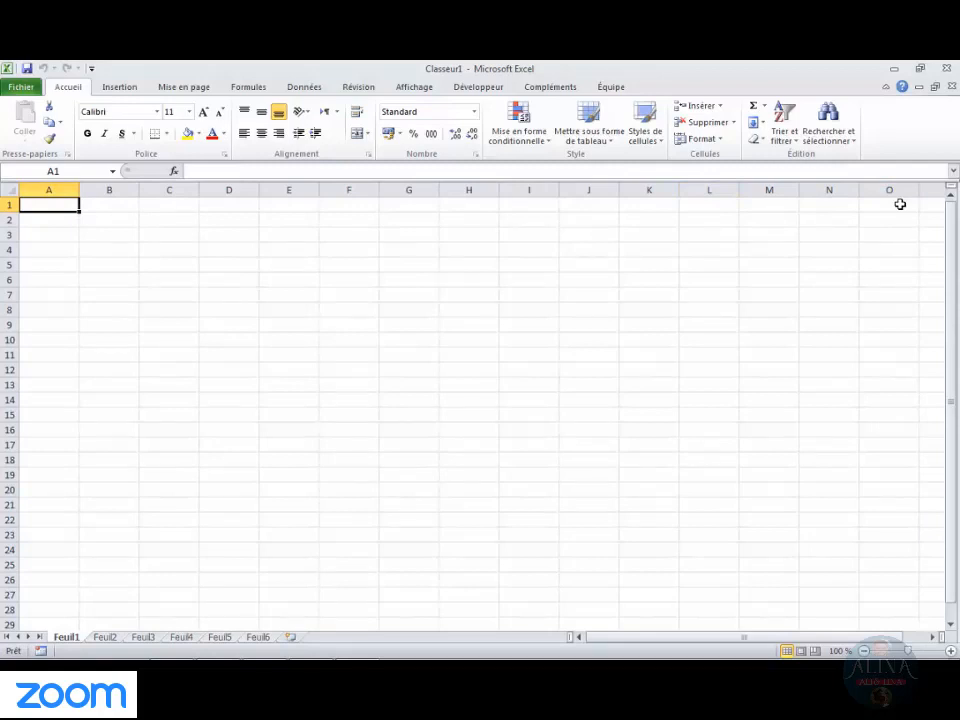
Examine the extent of Feuil1 by jumping to its last column and its last row
{"action": "key", "text": "ctrl+Right"}
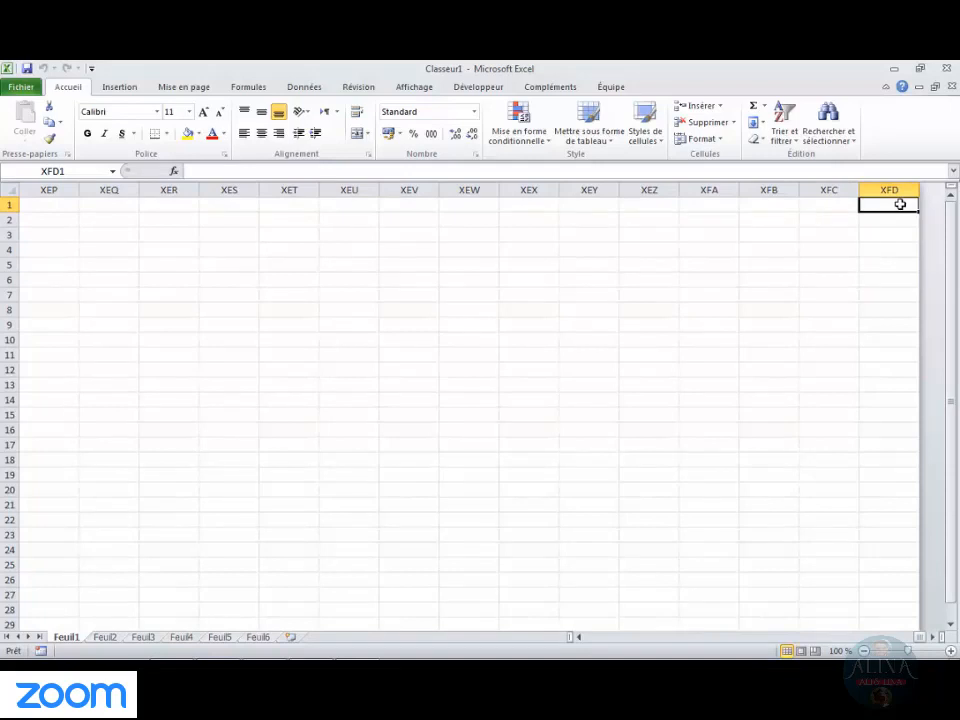
{"action": "key", "text": "ctrl+Left"}
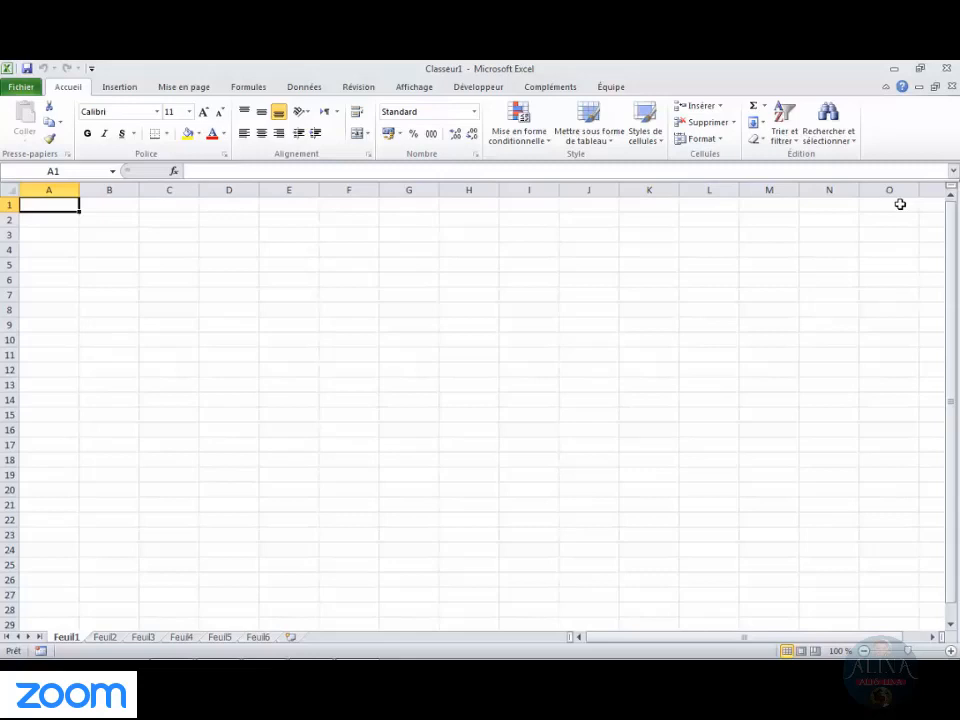
{"action": "key", "text": "ctrl+Down"}
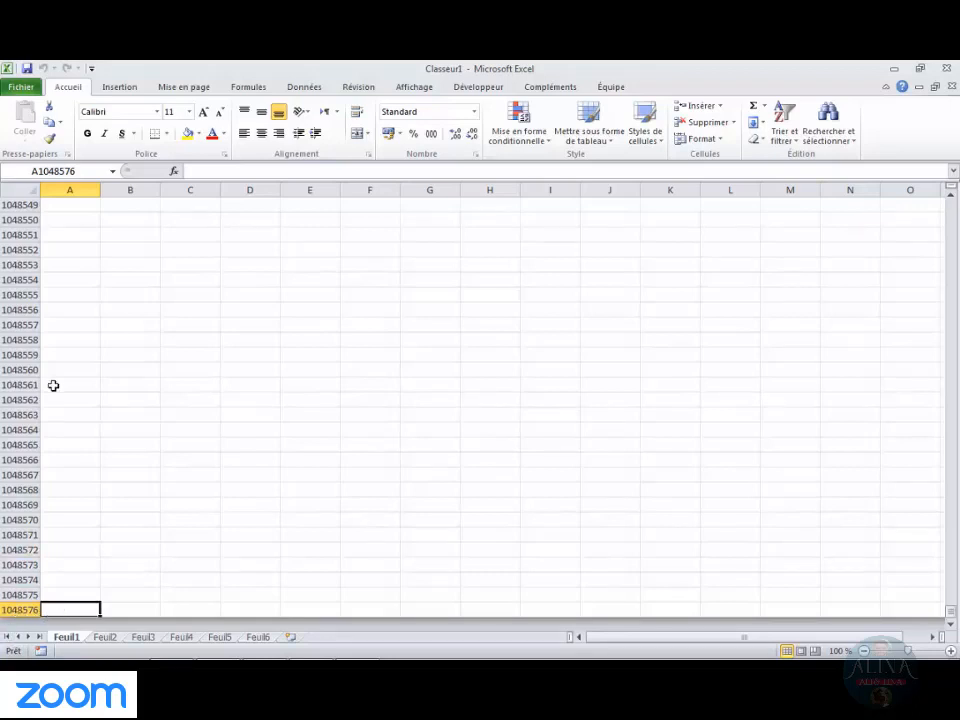
{"action": "left_click", "coordinate": [65, 202]}
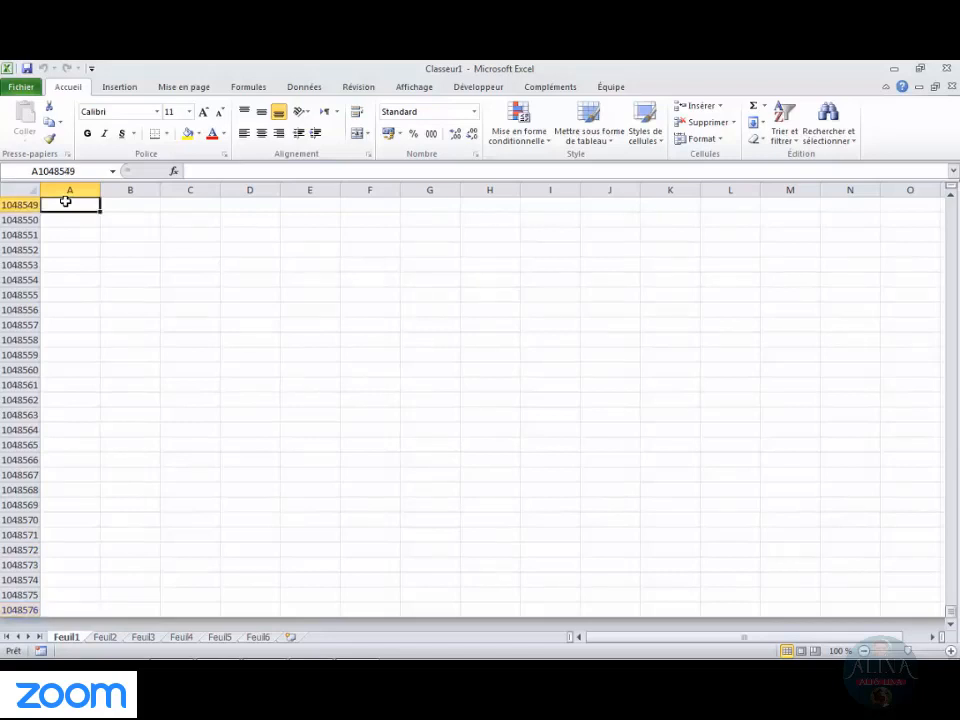
{"action": "key", "text": "ctrl+Right"}
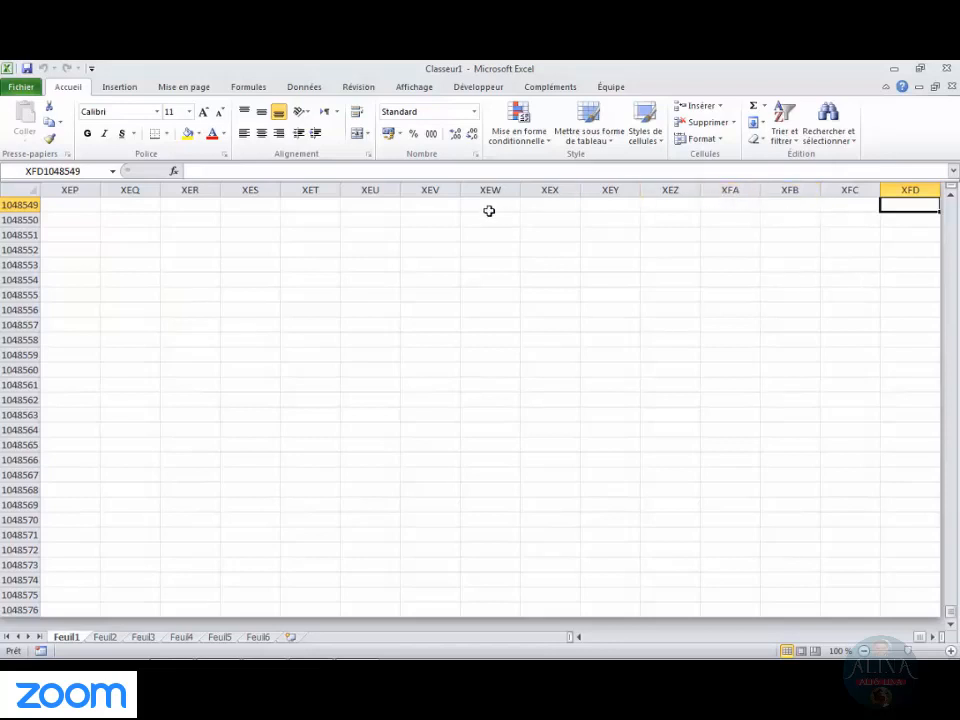
Enable the L1C1 reference style in the Excel formula options so columns are numbered
{"action": "left_click", "coordinate": [14, 88]}
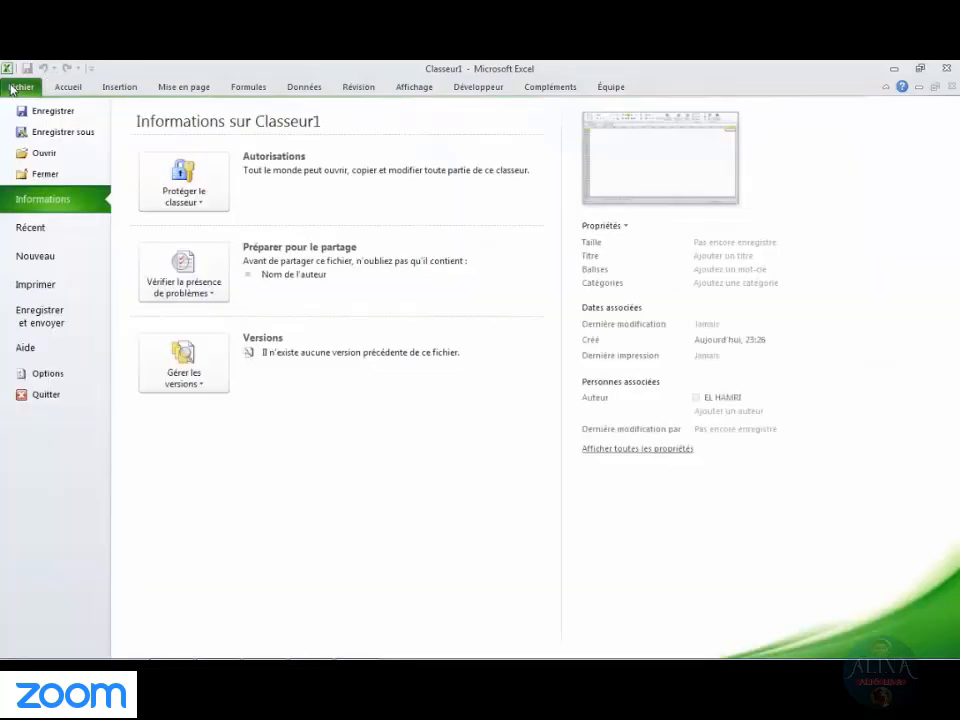
{"action": "left_click", "coordinate": [46, 373]}
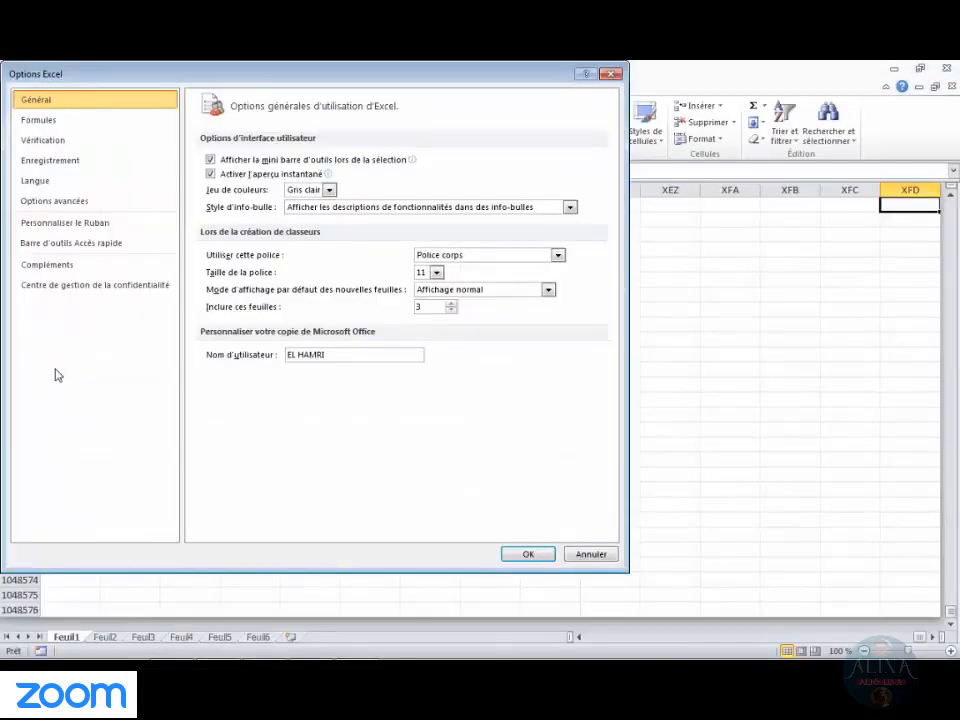
{"action": "left_click", "coordinate": [38, 121]}
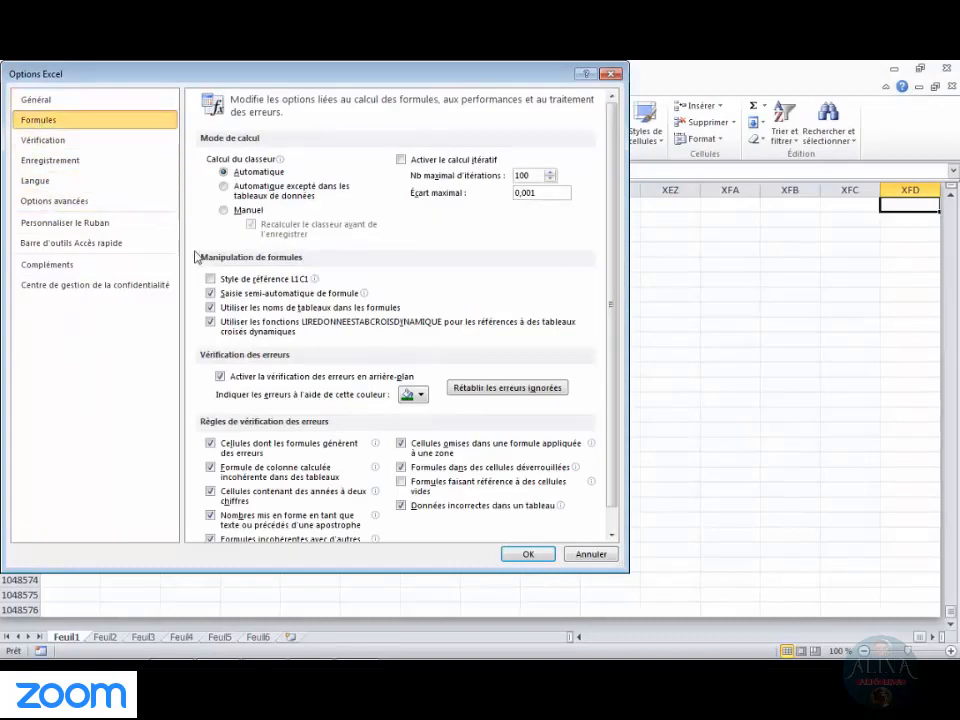
{"action": "left_click", "coordinate": [211, 279]}
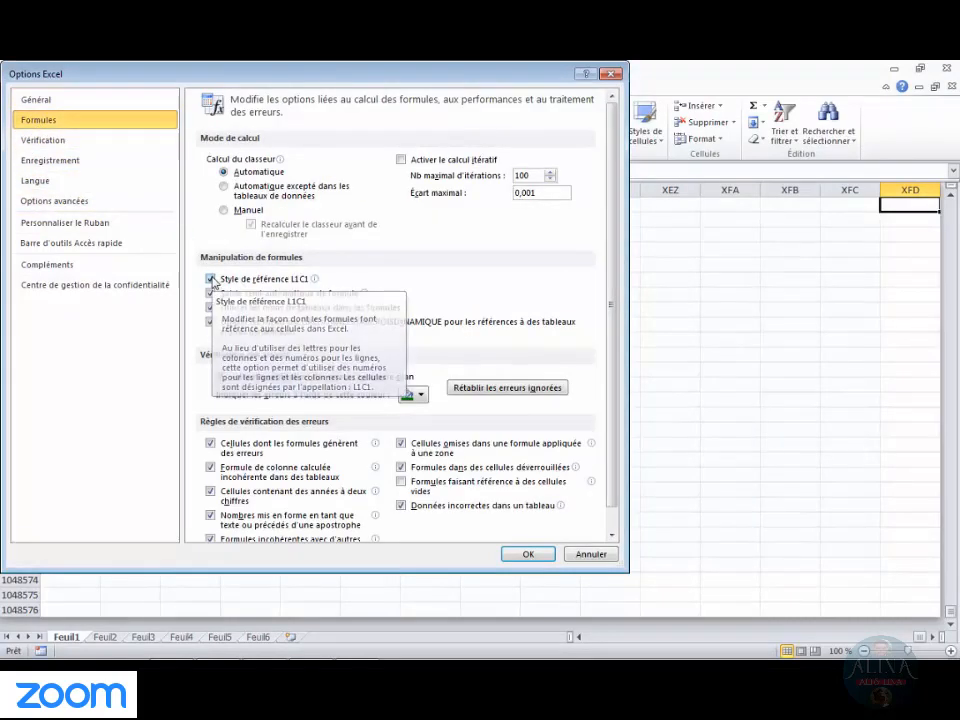
{"action": "left_click", "coordinate": [538, 555]}
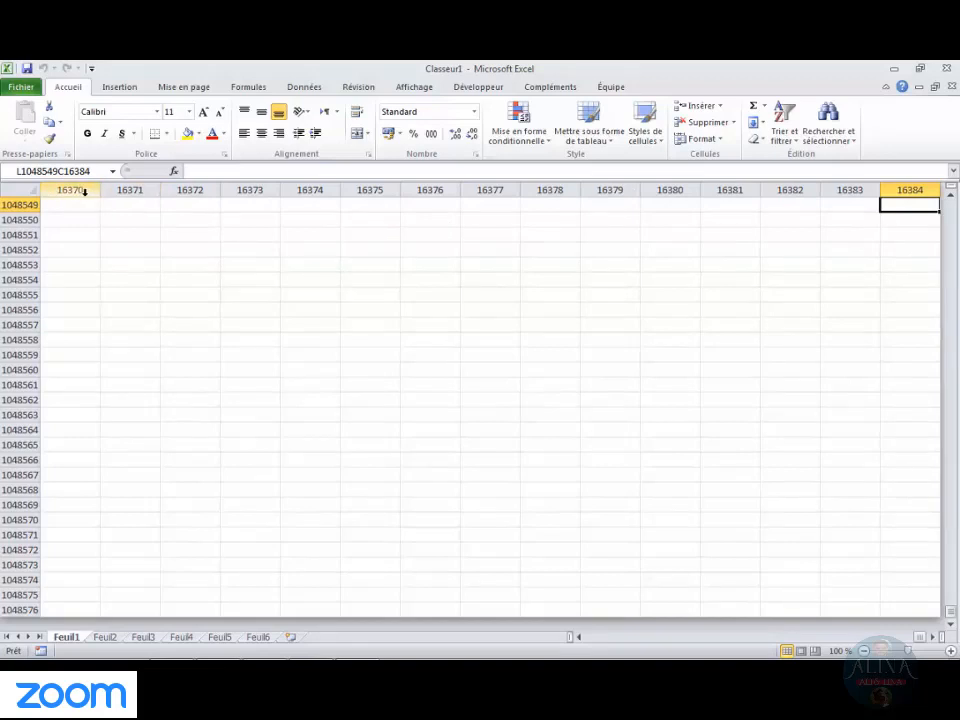
Disable the L1C1 reference style in the Excel formula options to restore lettered columns
{"action": "left_click", "coordinate": [21, 87]}
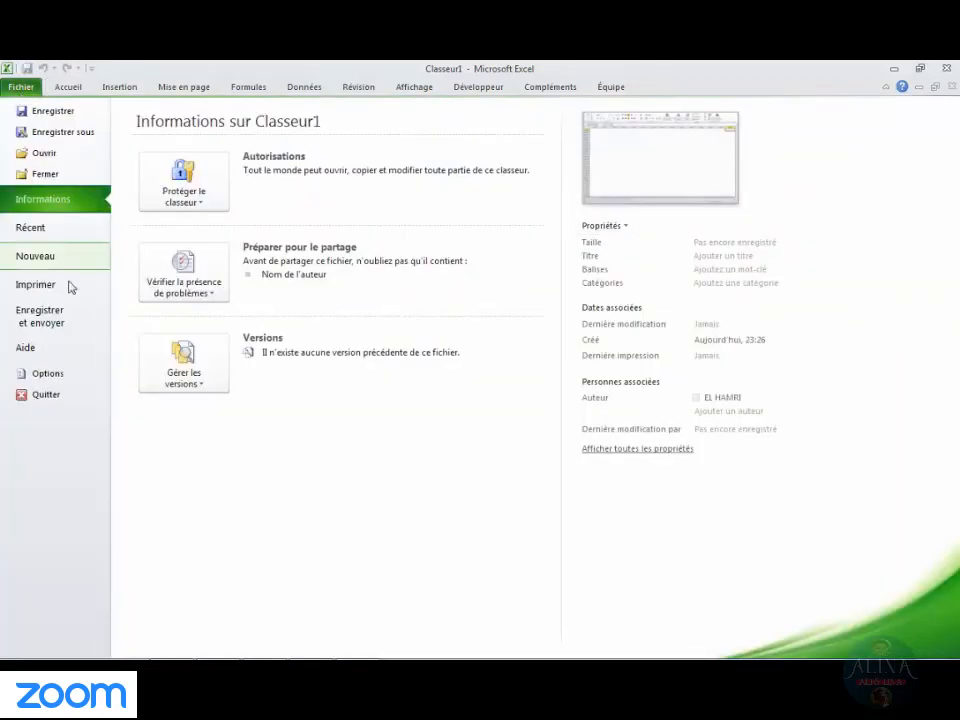
{"action": "left_click", "coordinate": [58, 373]}
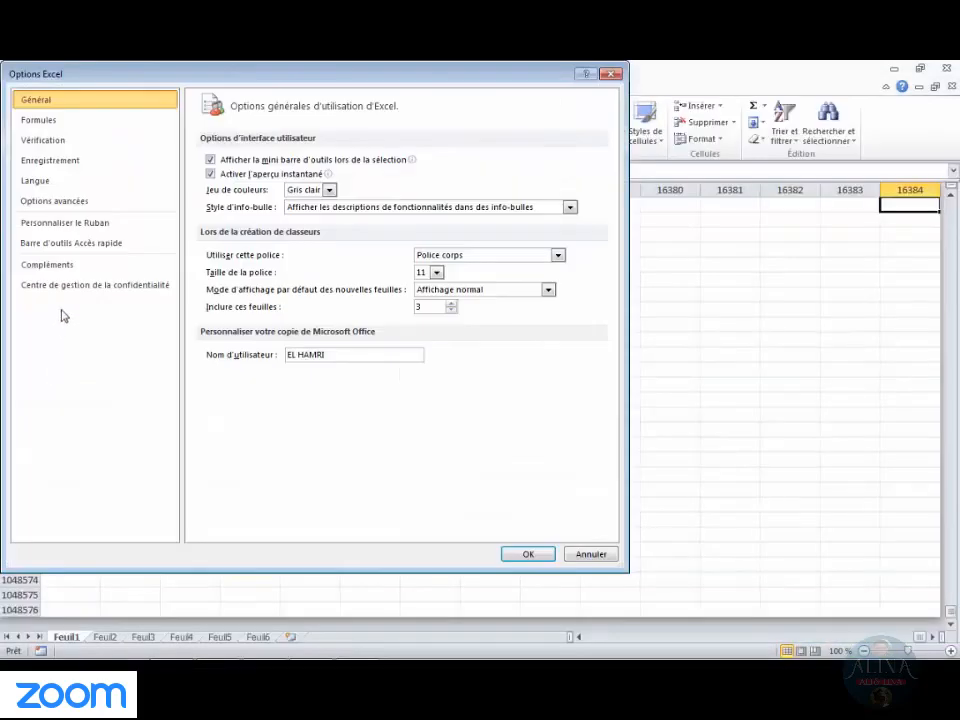
{"action": "left_click", "coordinate": [43, 121]}
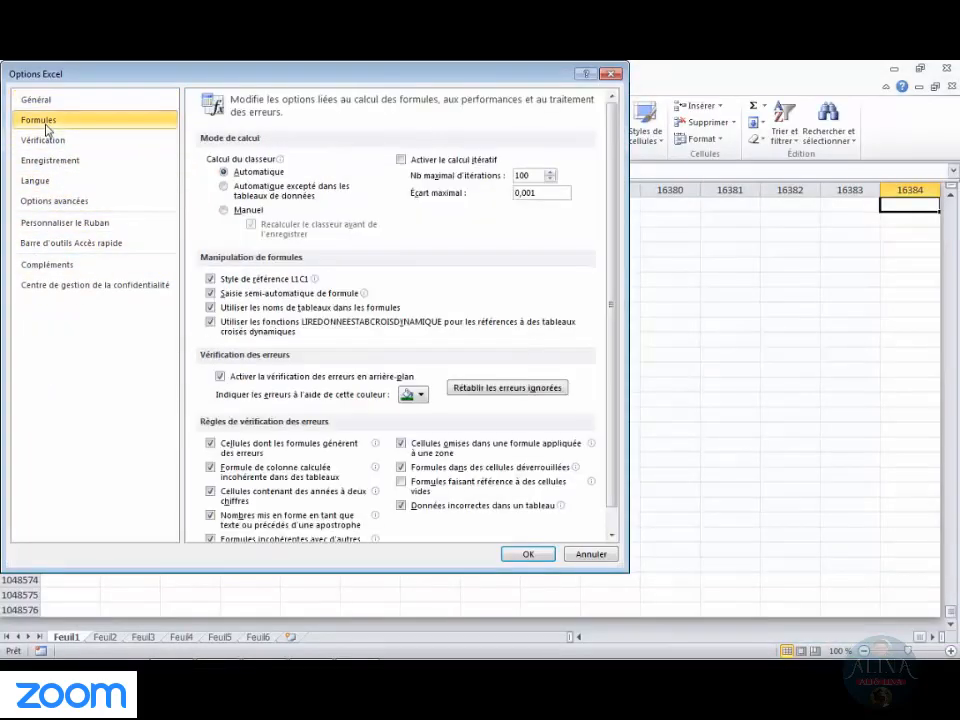
{"action": "left_click", "coordinate": [210, 279]}
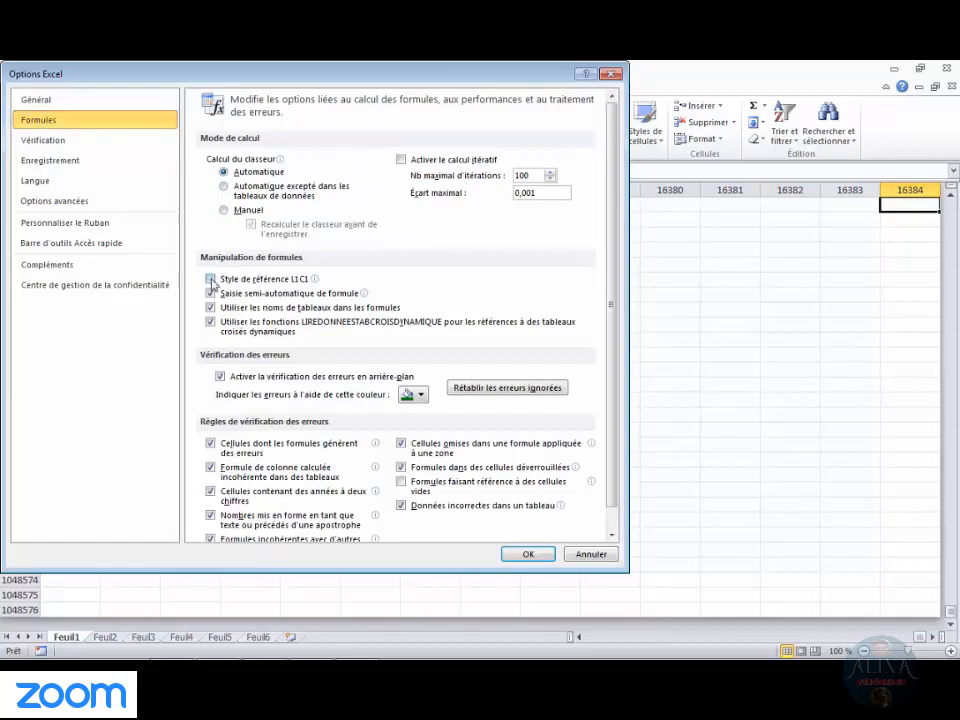
{"action": "left_click", "coordinate": [523, 555]}
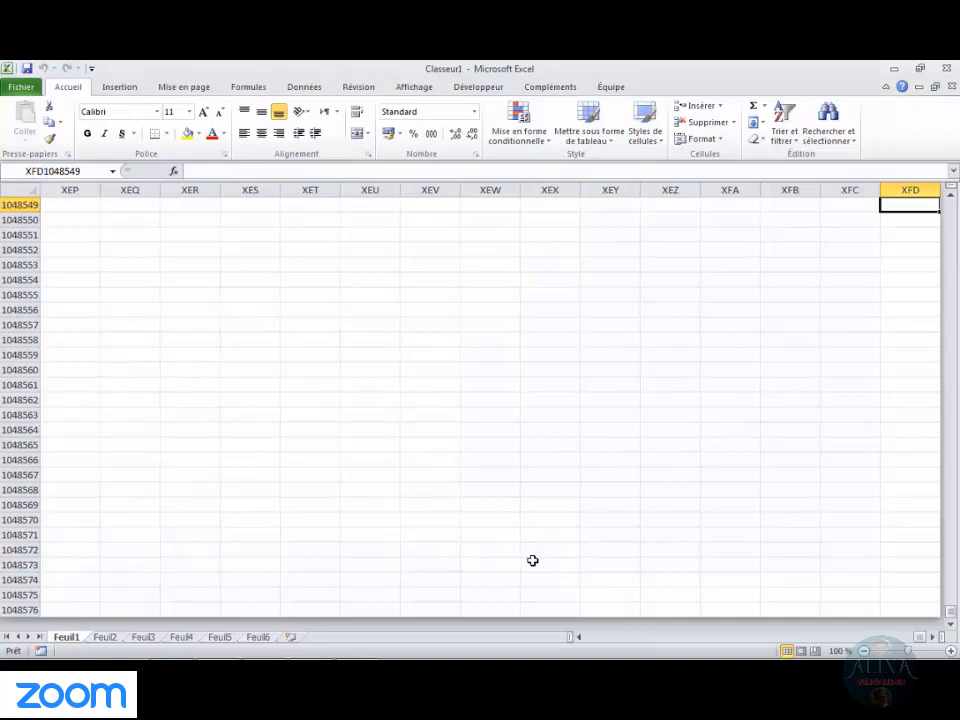
Return to cell A1 and select cells D3, I11 and F15 in turn to examine their cell references
{"action": "key", "text": "Home"}
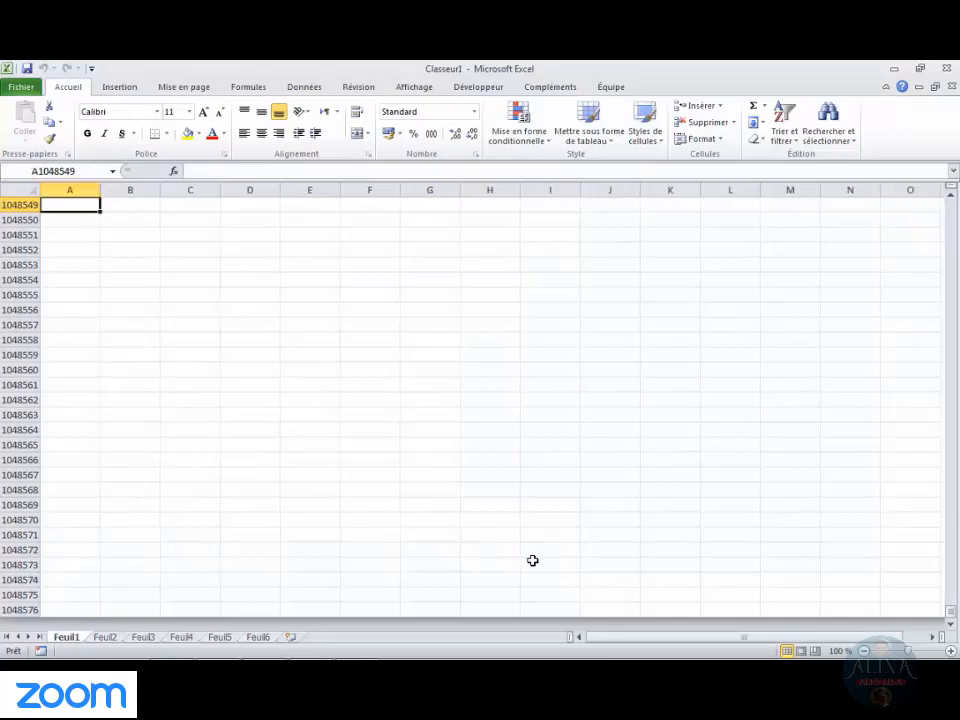
{"action": "key", "text": "ctrl+Home"}
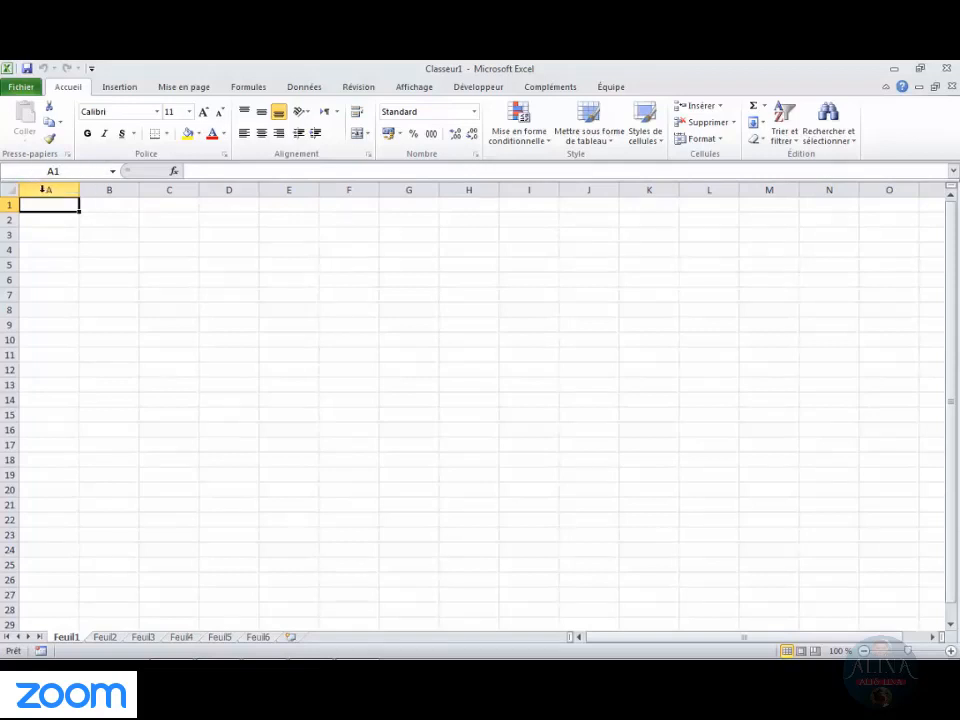
{"action": "left_click", "coordinate": [207, 232]}
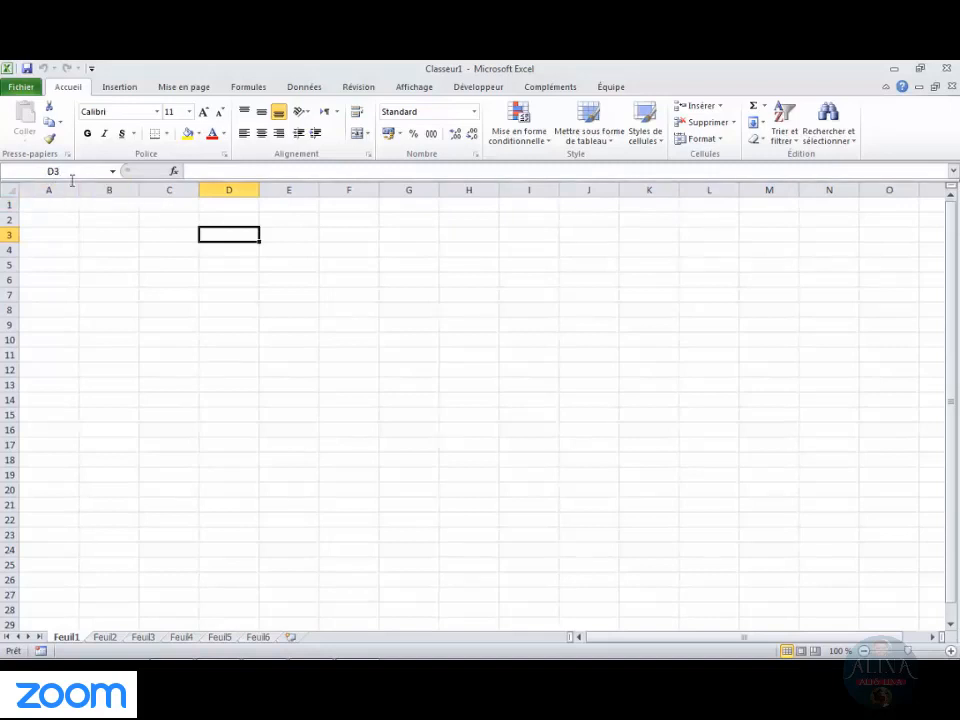
{"action": "left_click", "coordinate": [551, 351]}
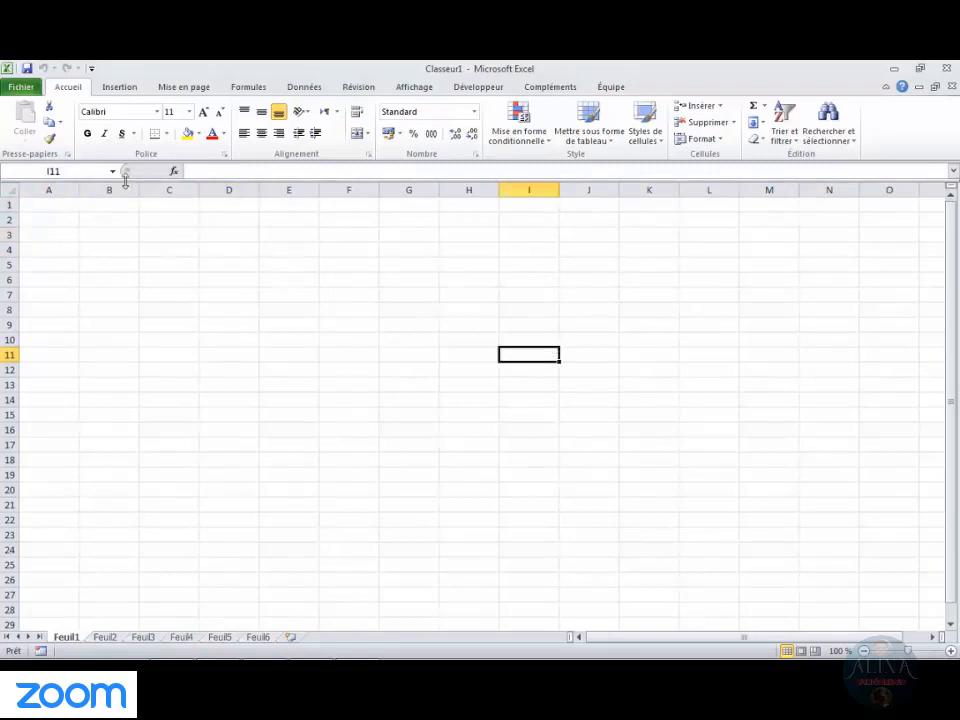
{"action": "left_click", "coordinate": [343, 416]}
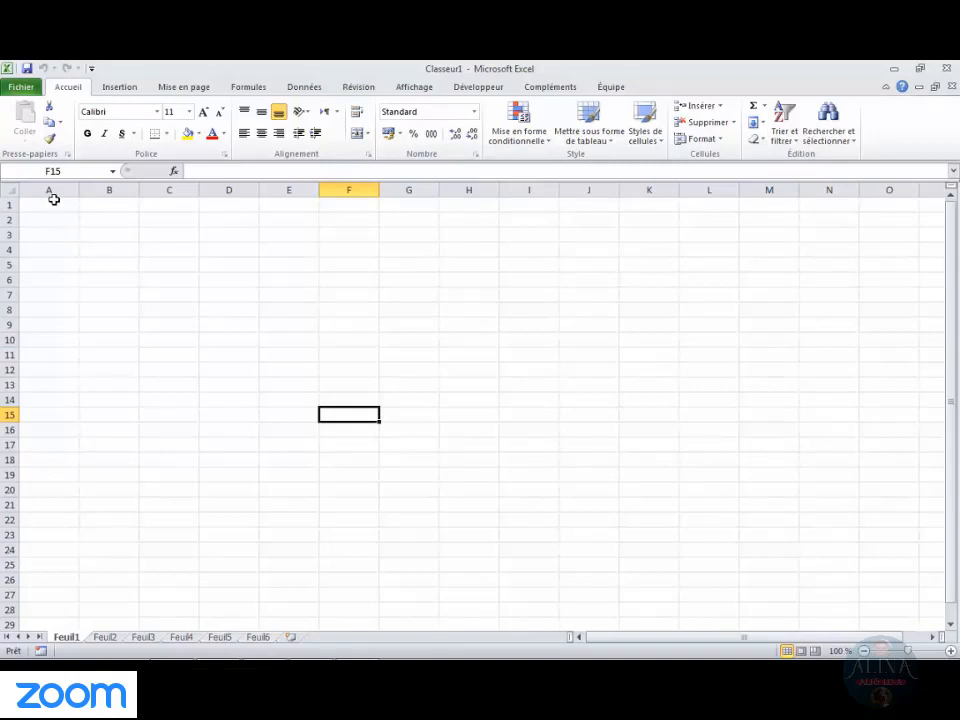
Enter the title FICHE CAISSE in cell A1 of Feuil1
{"action": "left_click", "coordinate": [54, 210]}
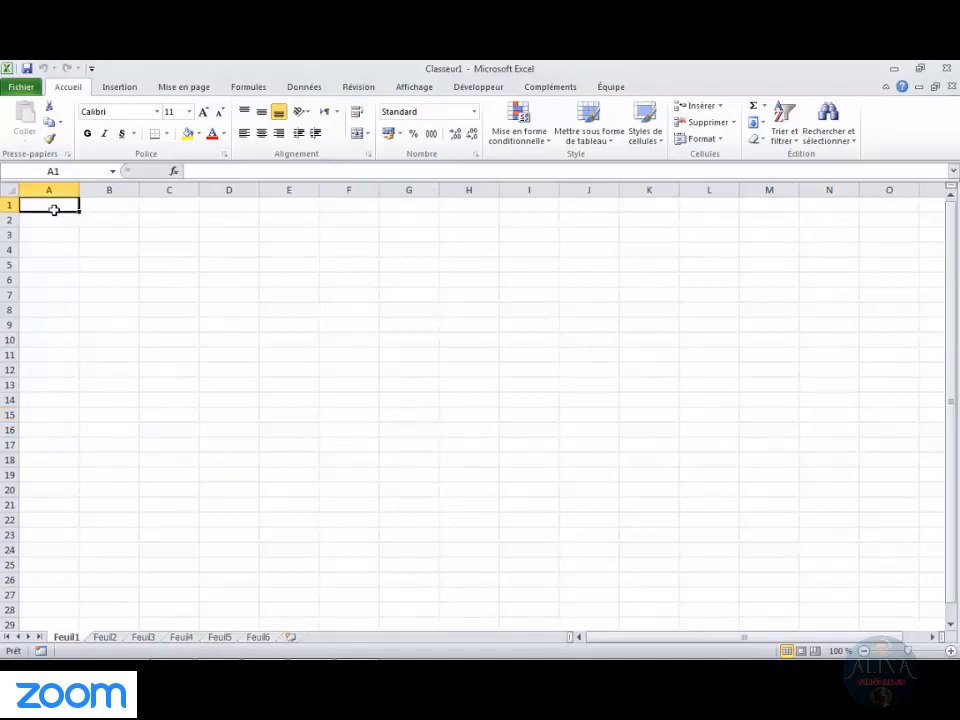
{"action": "type", "text": "FIX"}
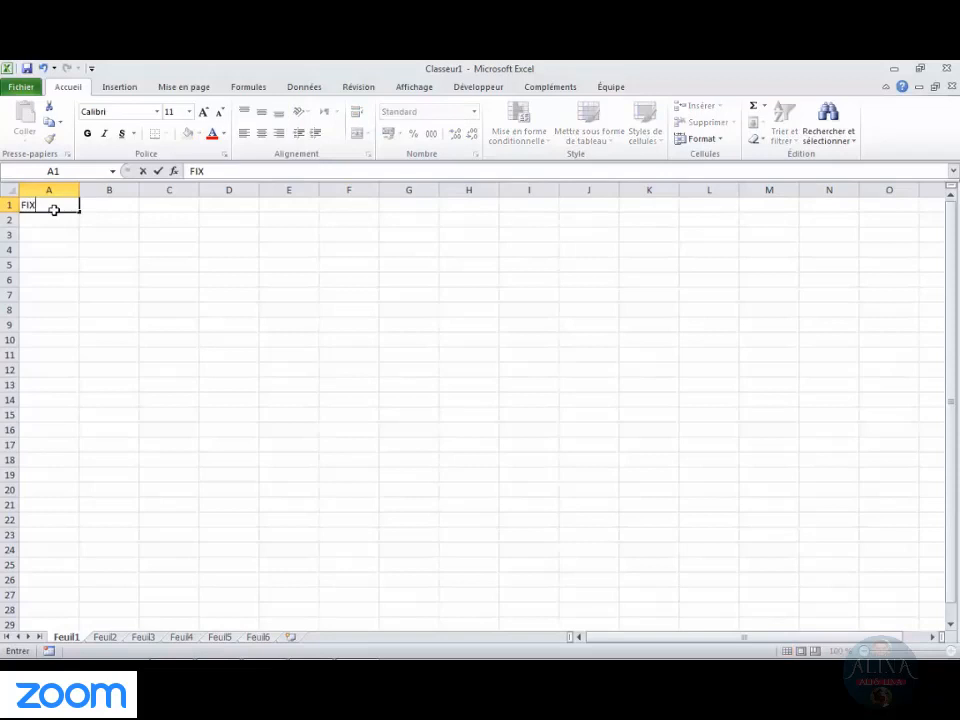
{"action": "key", "text": "BackSpace"}
{"action": "type", "text": "CHE CAISSE"}
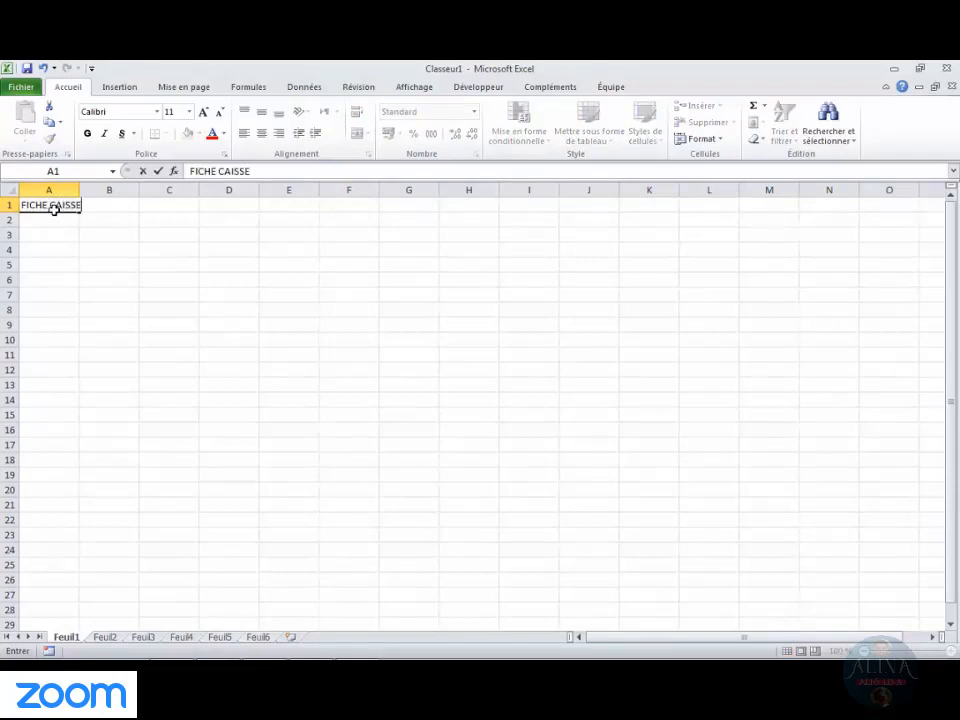
Enter the column header Date in cell A3 and select the adjacent cell B3
{"action": "left_click", "coordinate": [56, 233]}
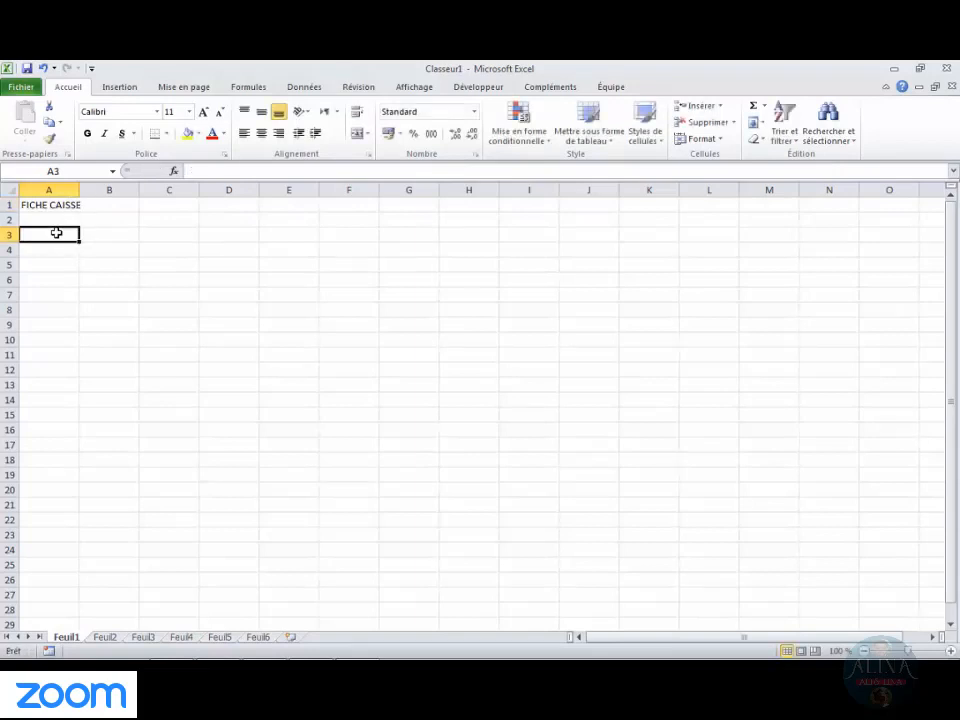
{"action": "type", "text": "dATE"}
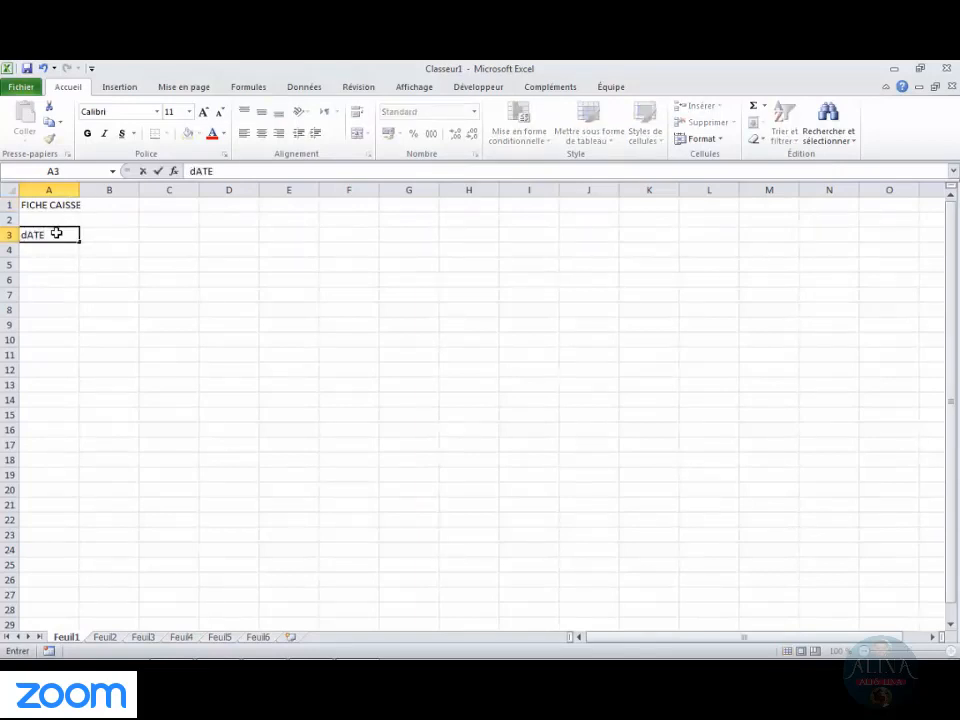
{"action": "key", "text": "Return"}
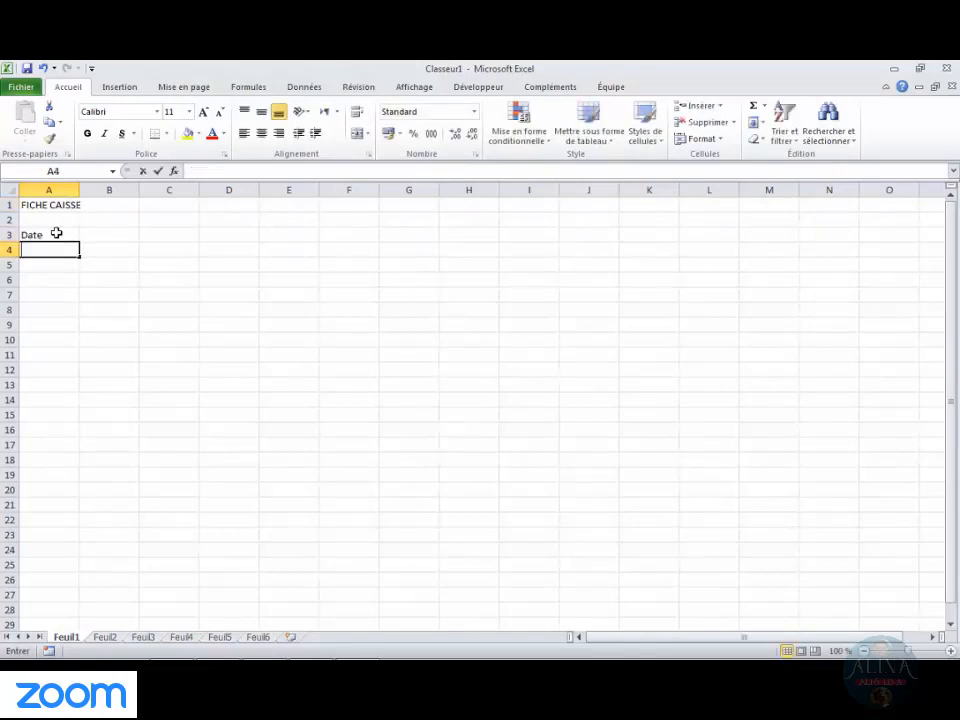
{"action": "left_click", "coordinate": [125, 238]}
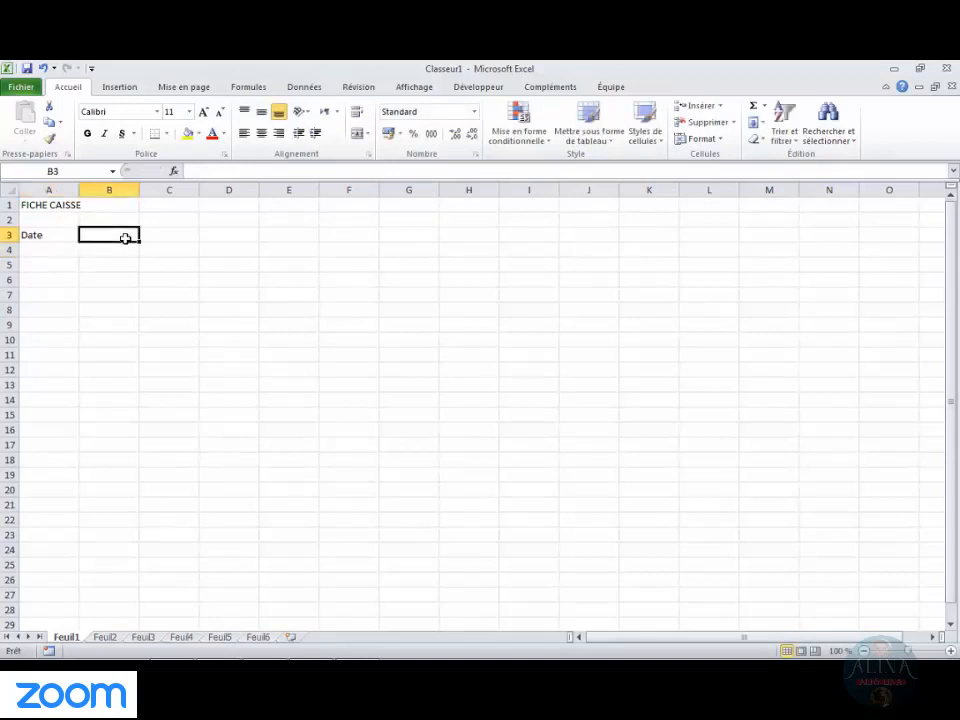
Enter the column headers Opération, Recettes and Dépenses in cells B3, C3 and D3
{"action": "type", "text": "Opér"}
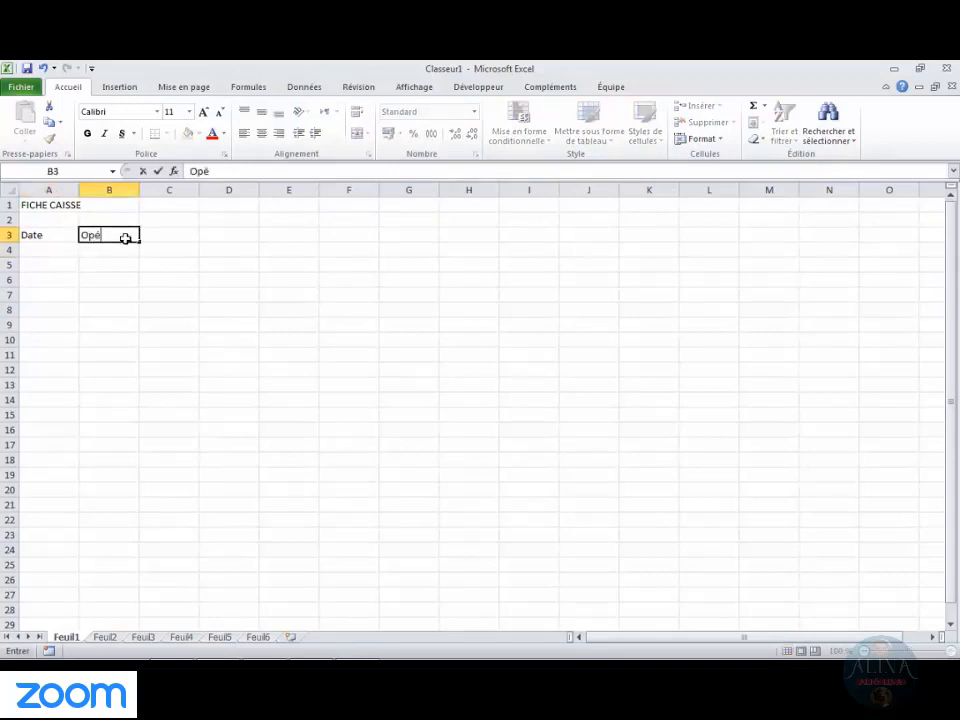
{"action": "key", "text": "BackSpace"}
{"action": "type", "text": "ration"}
{"action": "left_click", "coordinate": [180, 238]}
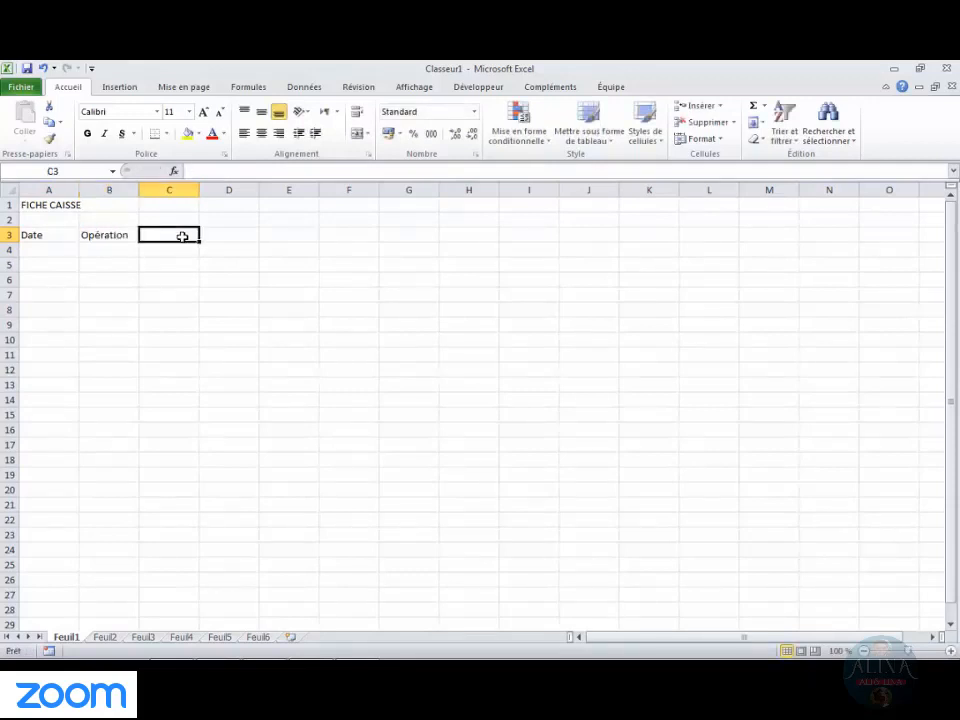
{"action": "type", "text": "Re"}
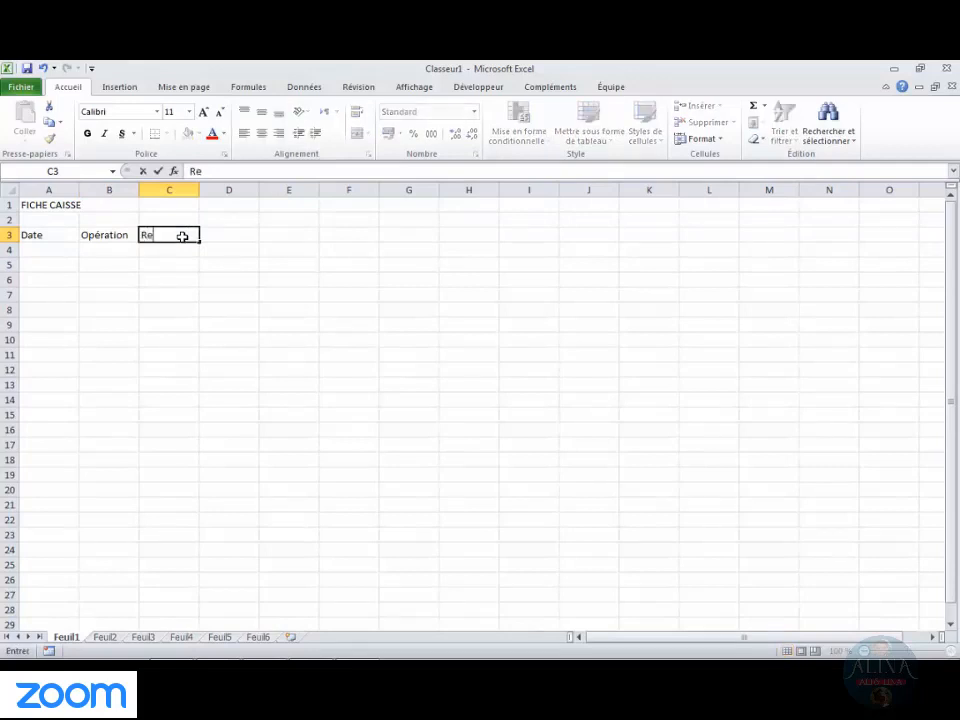
{"action": "type", "text": "cette"}
{"action": "key", "text": "Tab"}
{"action": "type", "text": "D"}
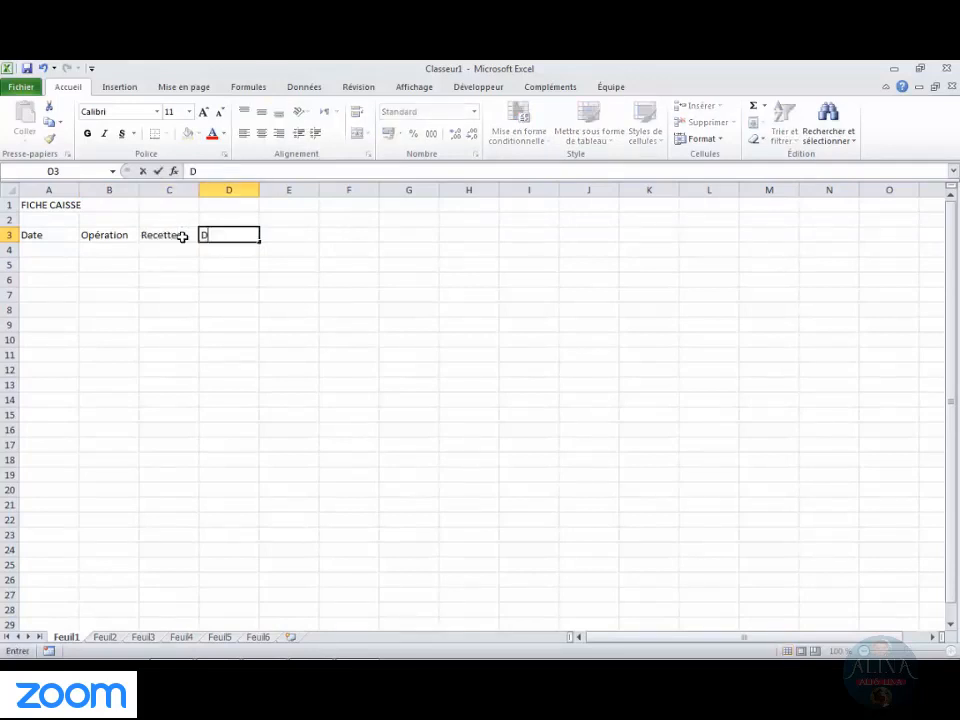
{"action": "type", "text": "épenses"}
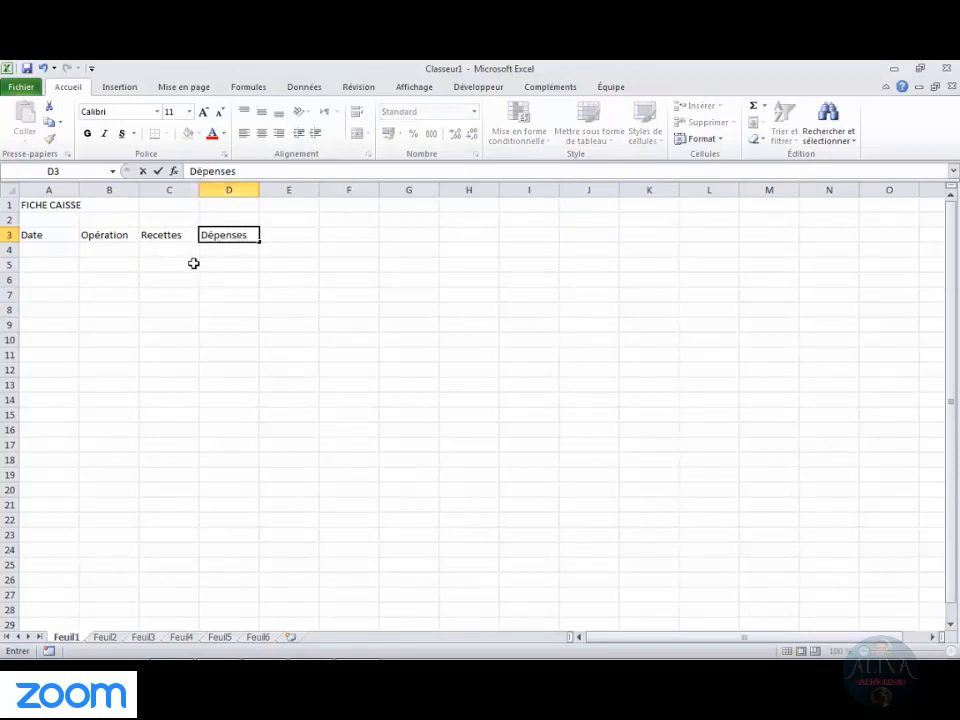
{"action": "left_click", "coordinate": [192, 263]}
Widen the Recettes column C and make the Opération column B about twice as wide as it
{"action": "left_click_drag", "start_coordinate": [199, 189], "coordinate": [268, 190]}
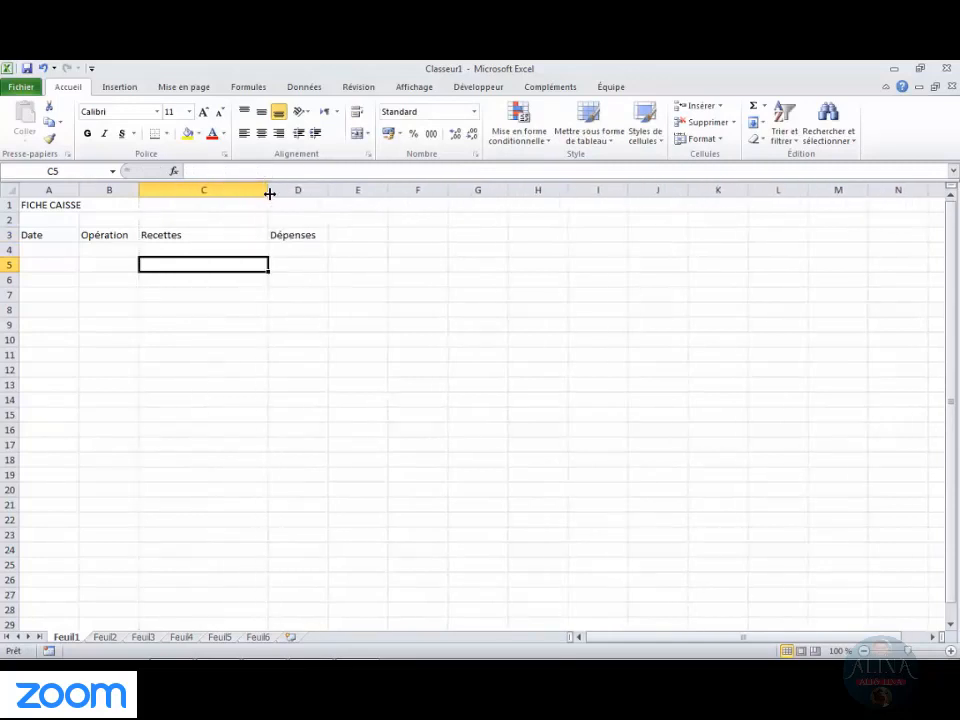
{"action": "left_click_drag", "start_coordinate": [137, 189], "coordinate": [209, 190]}
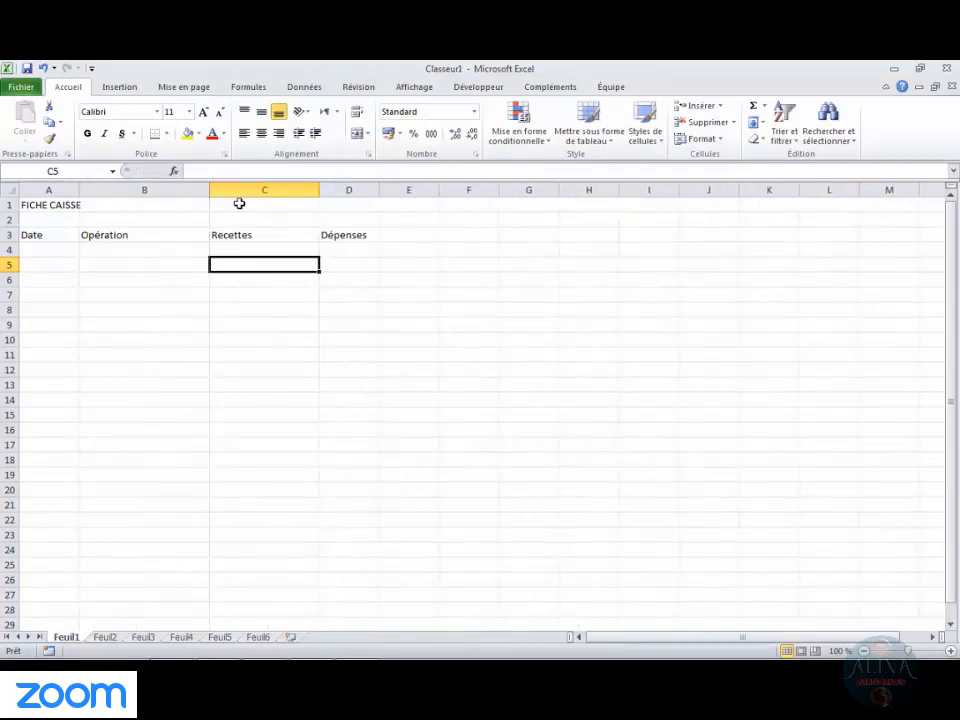
{"action": "left_click_drag", "start_coordinate": [209, 190], "coordinate": [304, 188]}
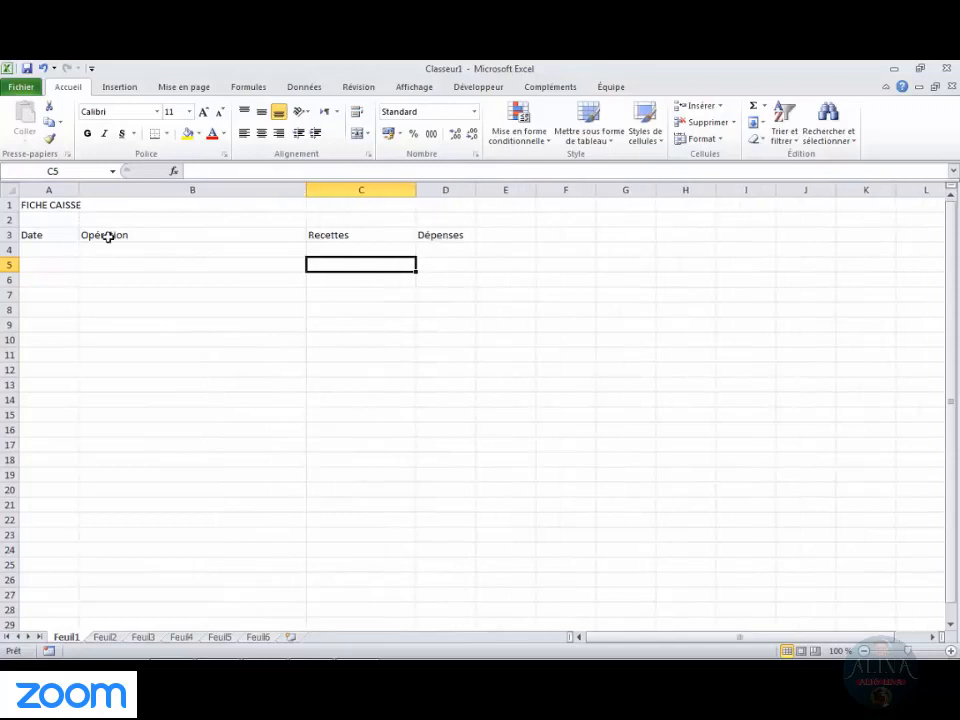
Apply all borders to the range A3:D24 to form the table grid
{"action": "left_click_drag", "start_coordinate": [51, 236], "coordinate": [474, 542]}
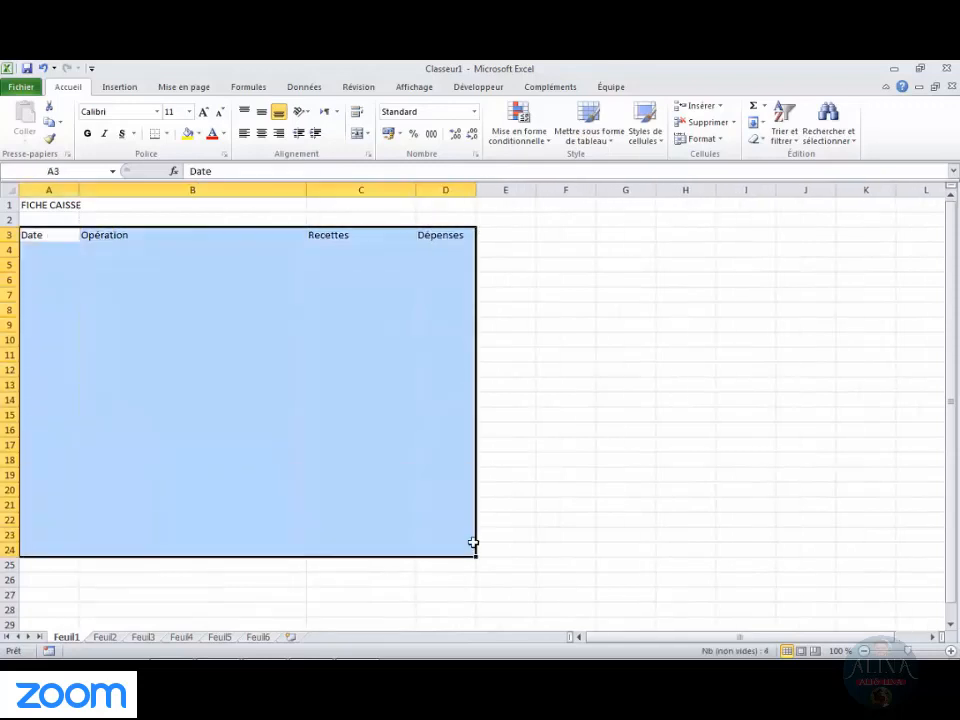
{"action": "left_click", "coordinate": [166, 133]}
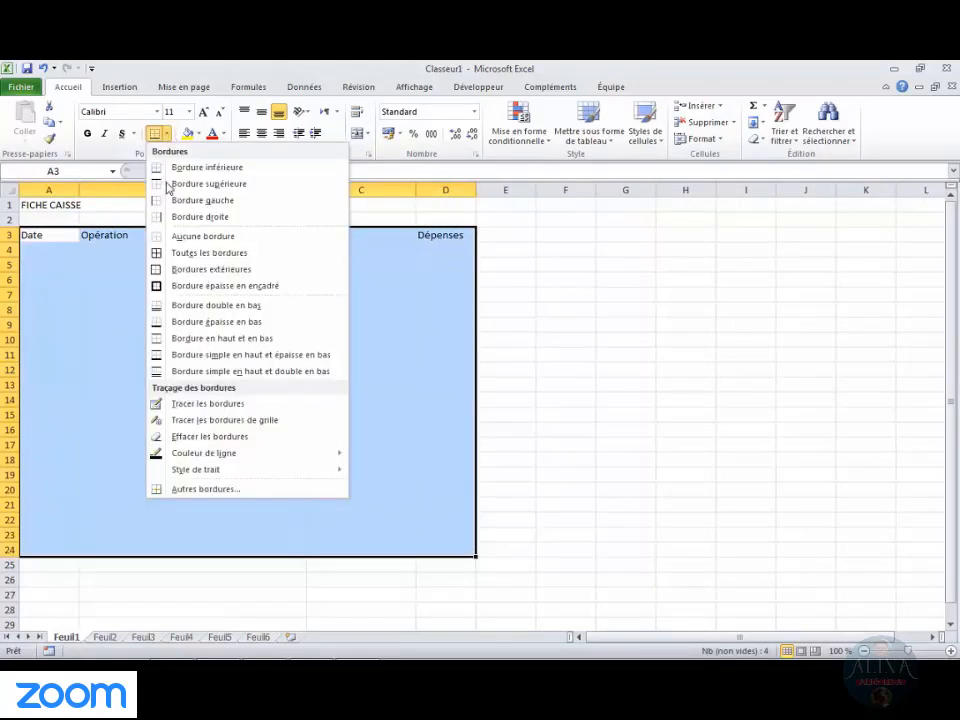
{"action": "left_click", "coordinate": [158, 256]}
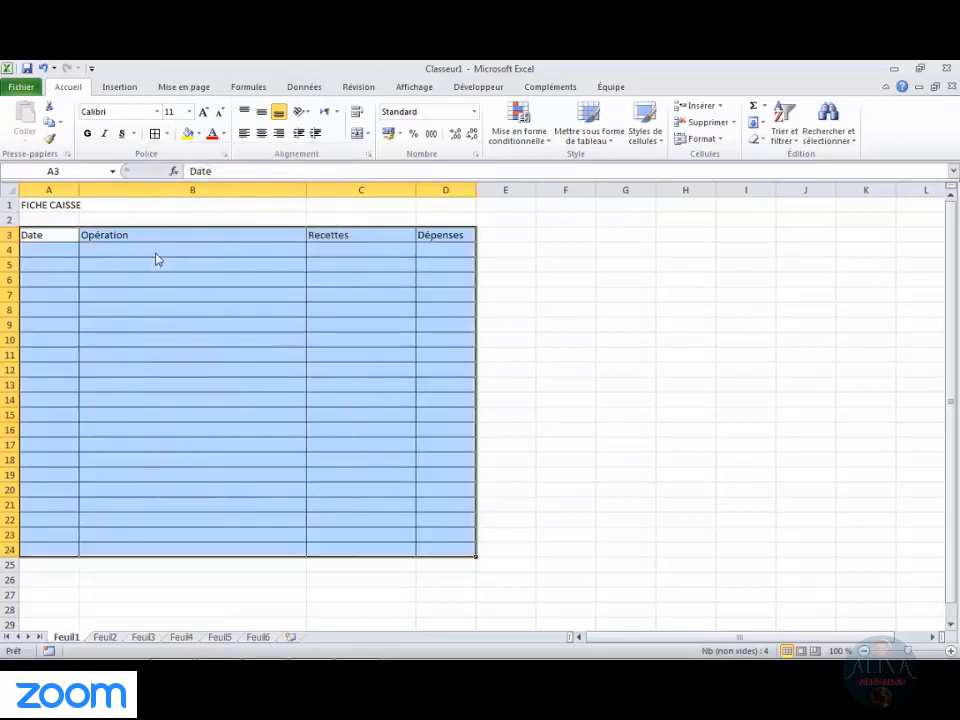
{"action": "left_click", "coordinate": [274, 291]}
Make the headers in A3:D3 bold, centre them horizontally and vertically, and increase the height of row 3
{"action": "left_click_drag", "start_coordinate": [55, 240], "coordinate": [421, 238]}
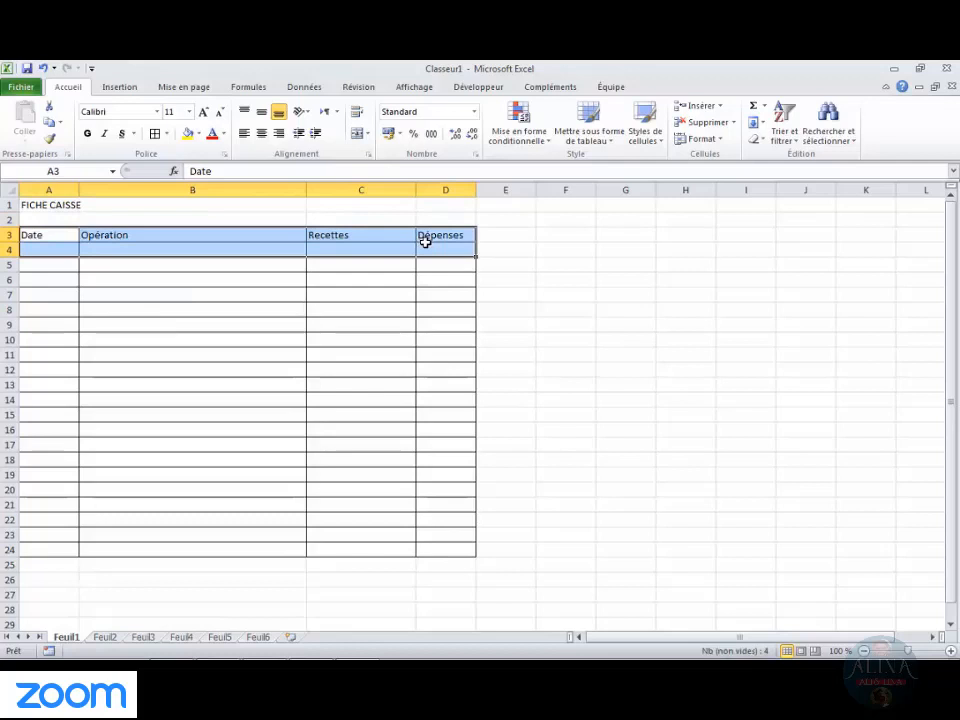
{"action": "left_click_drag", "start_coordinate": [54, 232], "coordinate": [426, 236]}
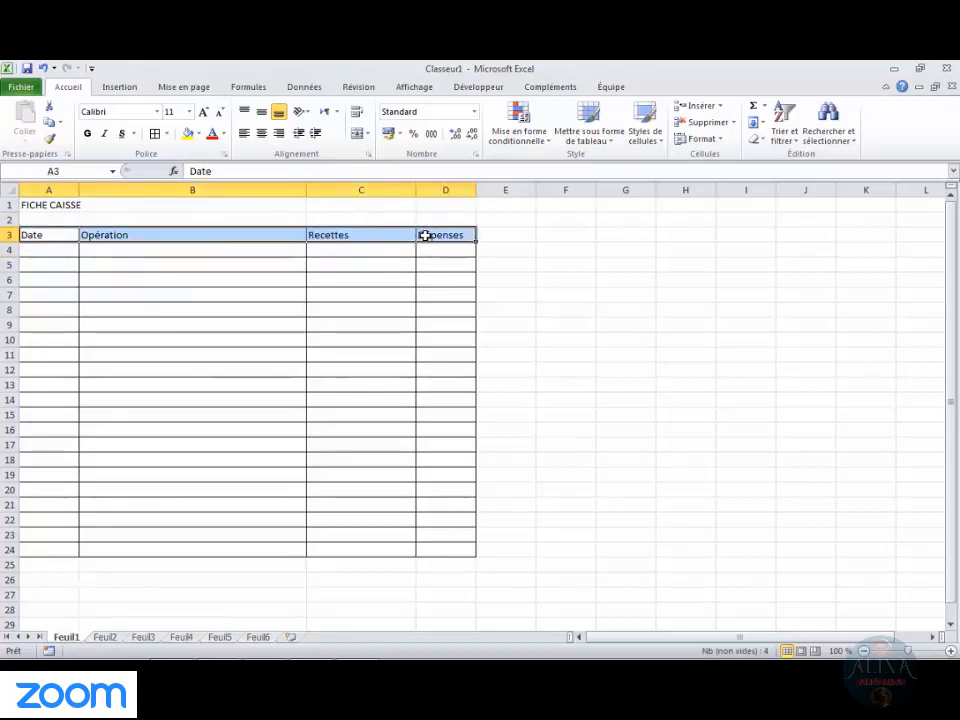
{"action": "left_click", "coordinate": [87, 133]}
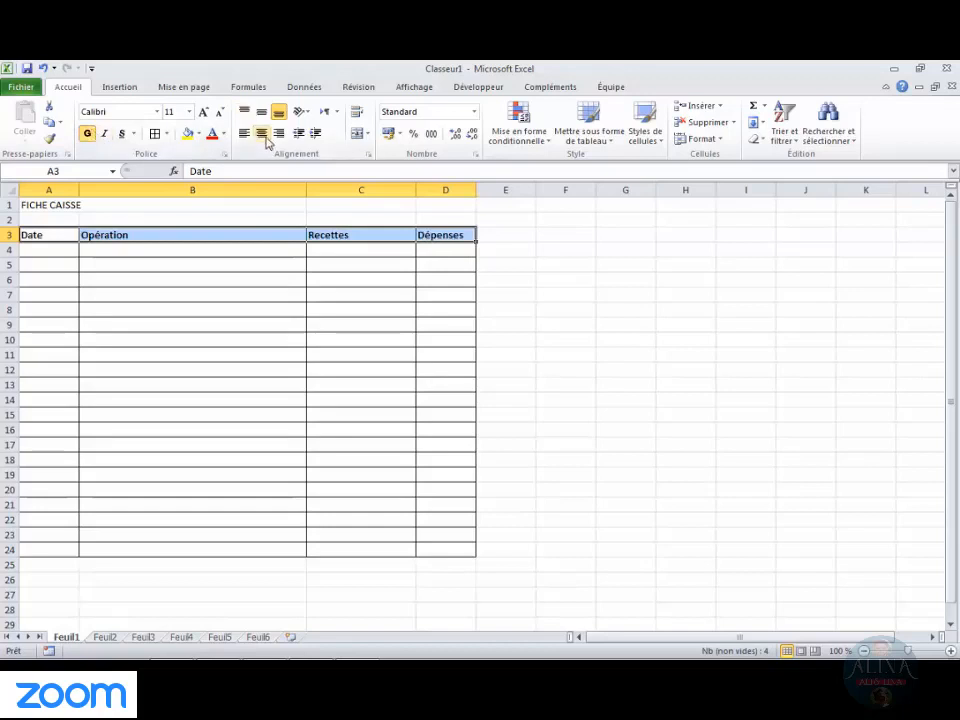
{"action": "left_click", "coordinate": [262, 134]}
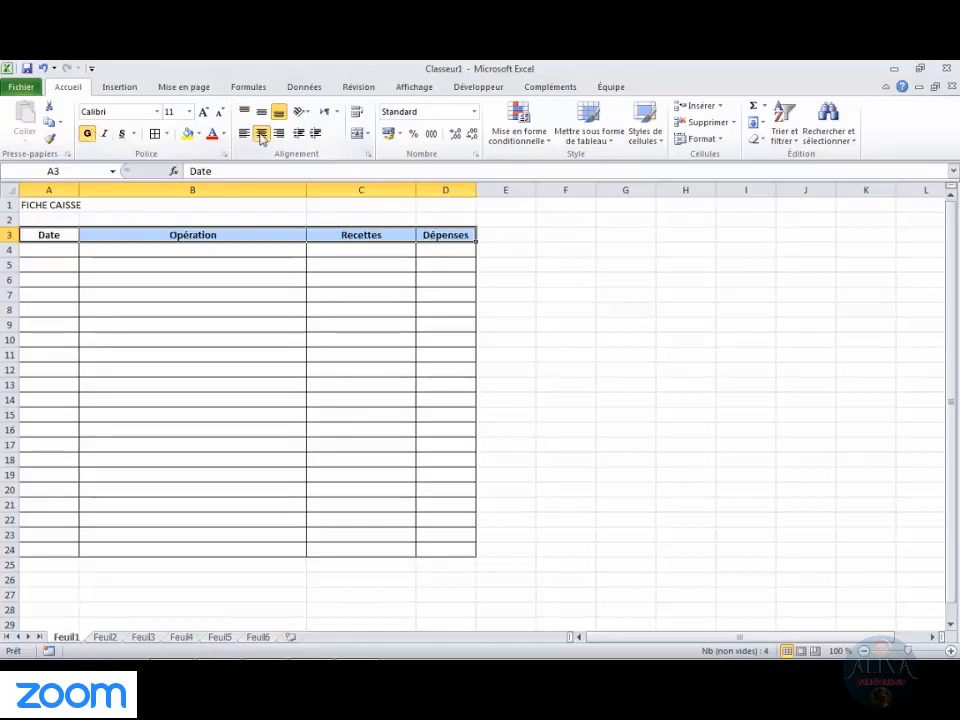
{"action": "left_click", "coordinate": [262, 113]}
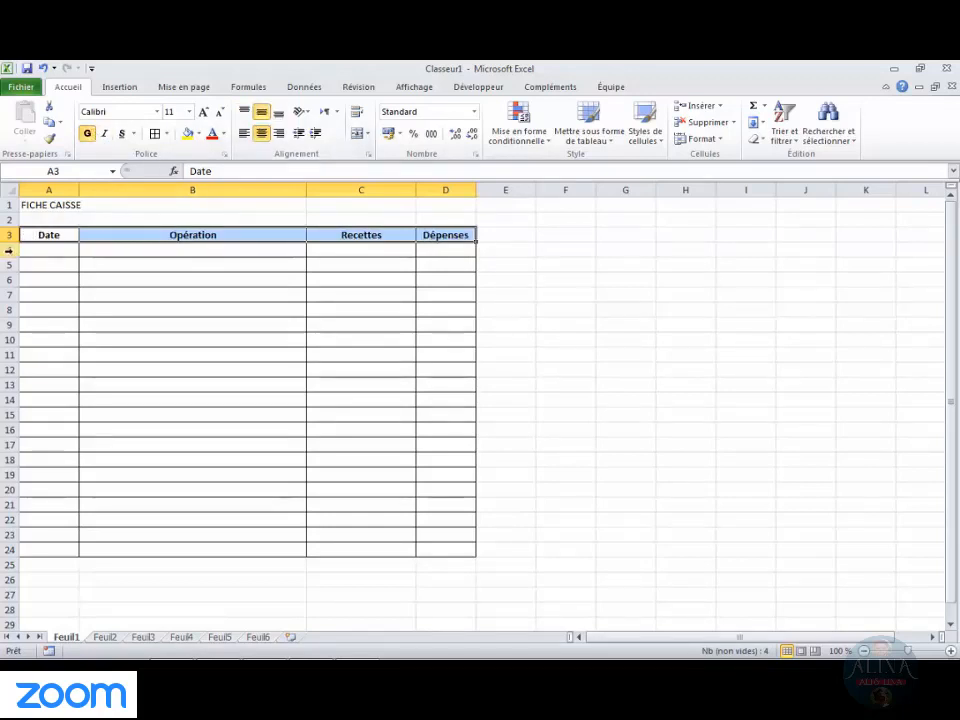
{"action": "left_click_drag", "start_coordinate": [10, 243], "coordinate": [10, 251]}
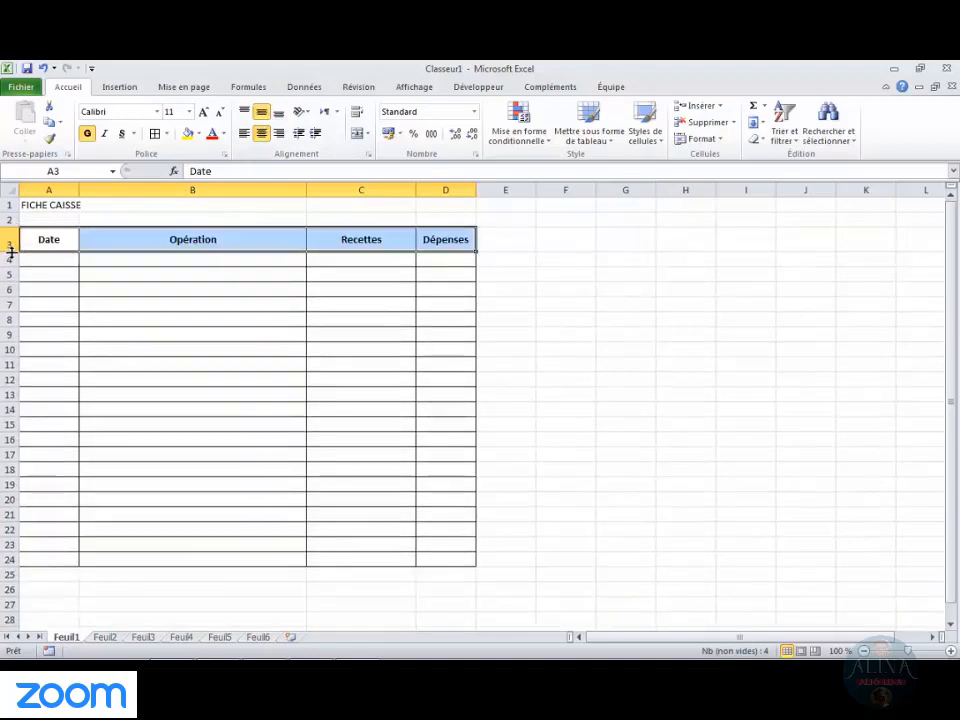
Try bottom and top vertical alignment on the header cells A3:D3 and return them to middle alignment
{"action": "left_click", "coordinate": [281, 115]}
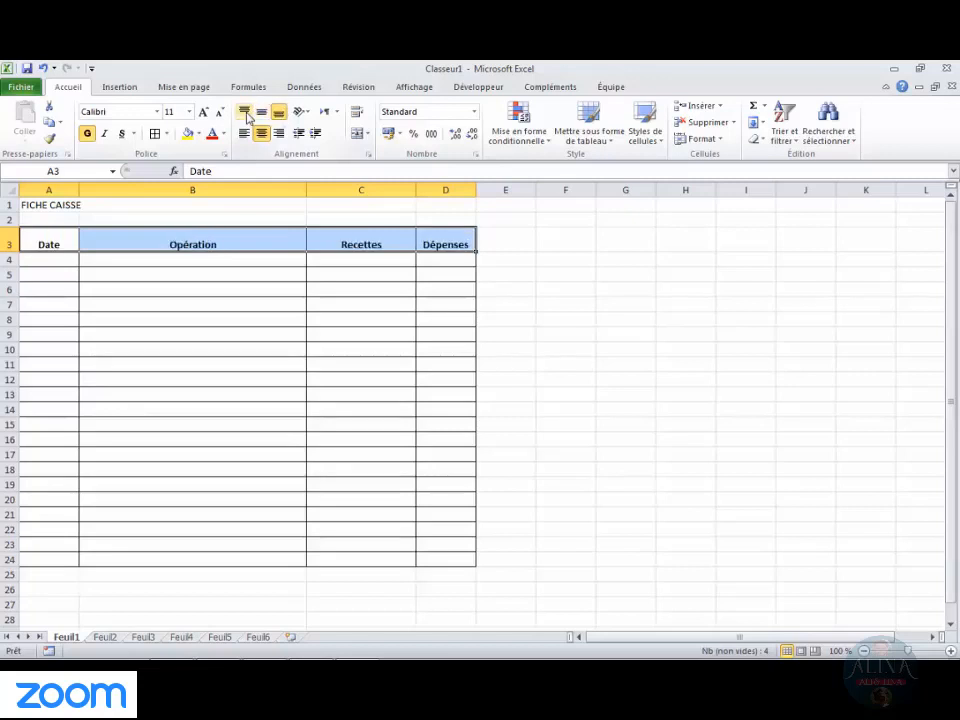
{"action": "left_click", "coordinate": [244, 112]}
{"action": "left_click", "coordinate": [261, 115]}
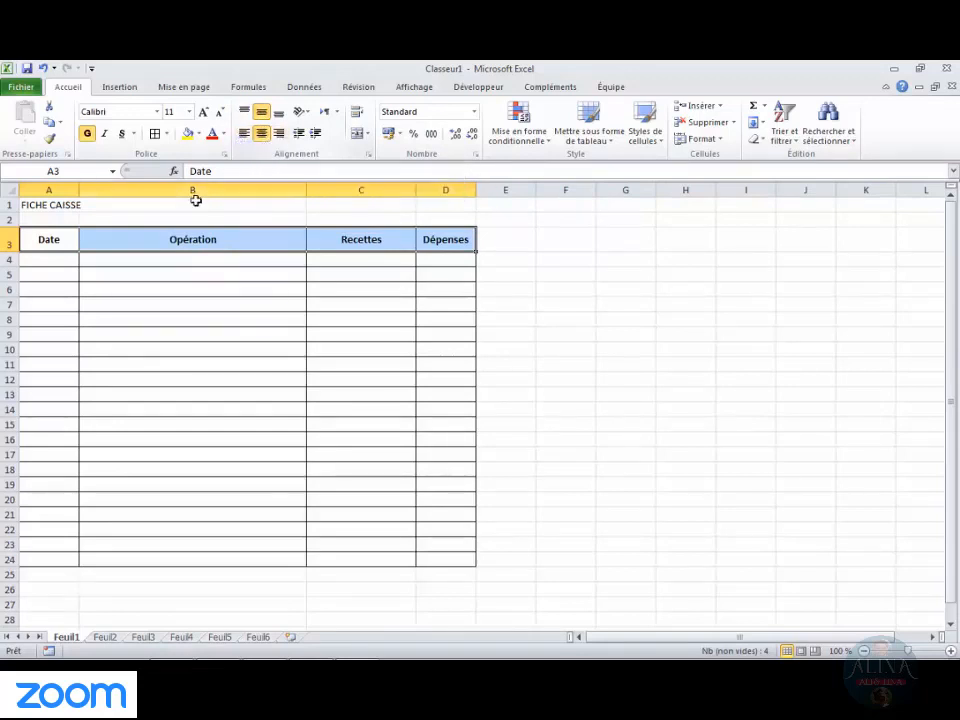
Set the font size of the headers in A3:D3 to 12 and select cell A4
{"action": "left_click", "coordinate": [203, 113]}
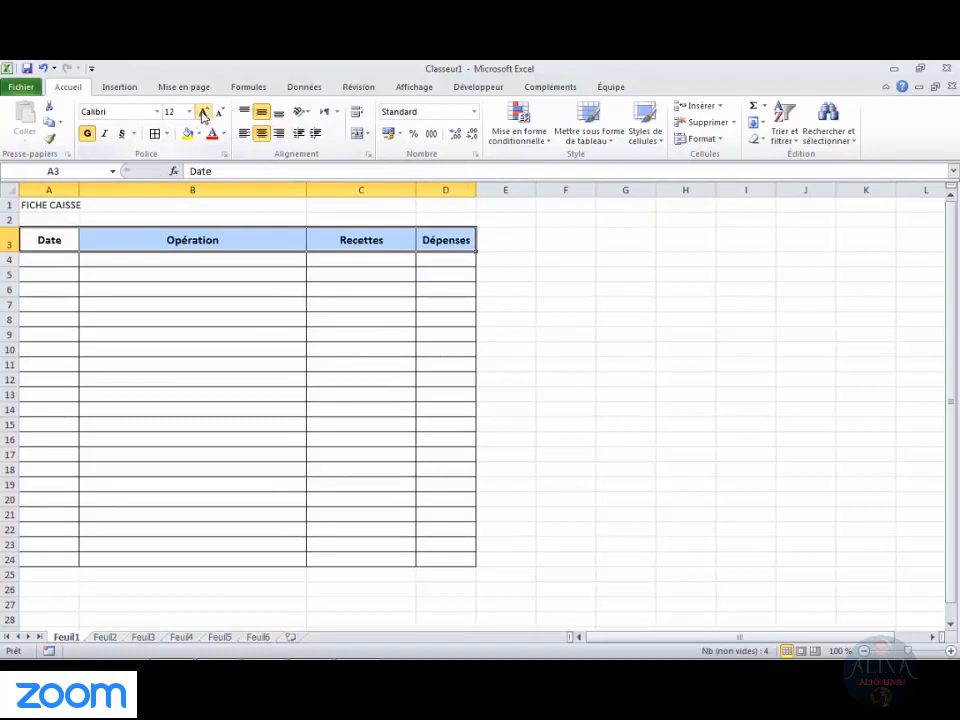
{"action": "left_click", "coordinate": [52, 258]}
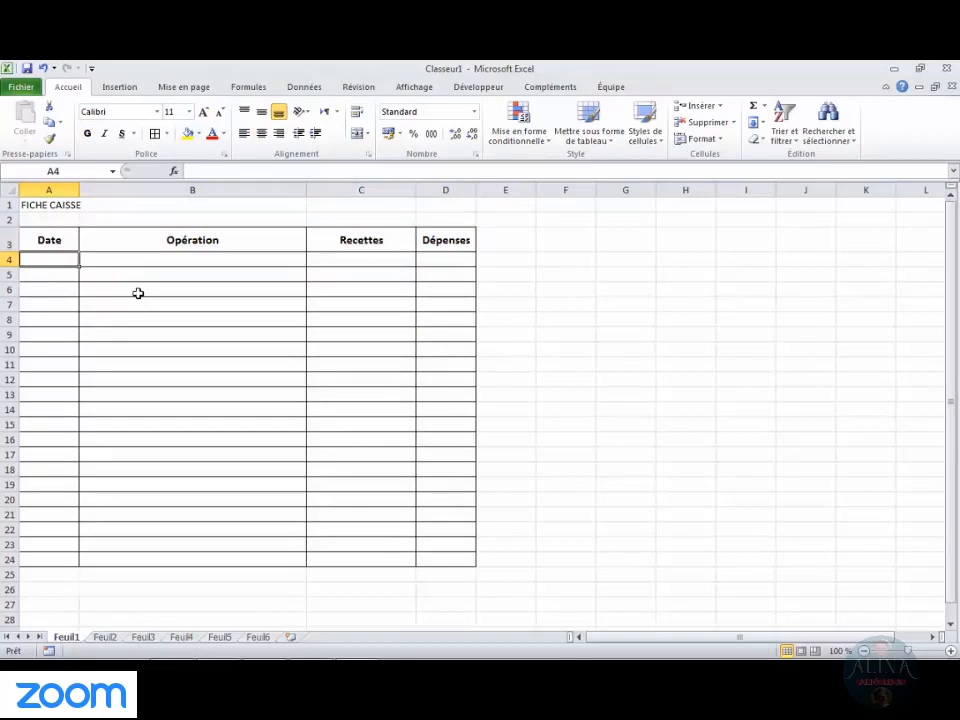
Add a fifth column header, Solde, in cell E3
{"action": "left_click", "coordinate": [498, 239]}
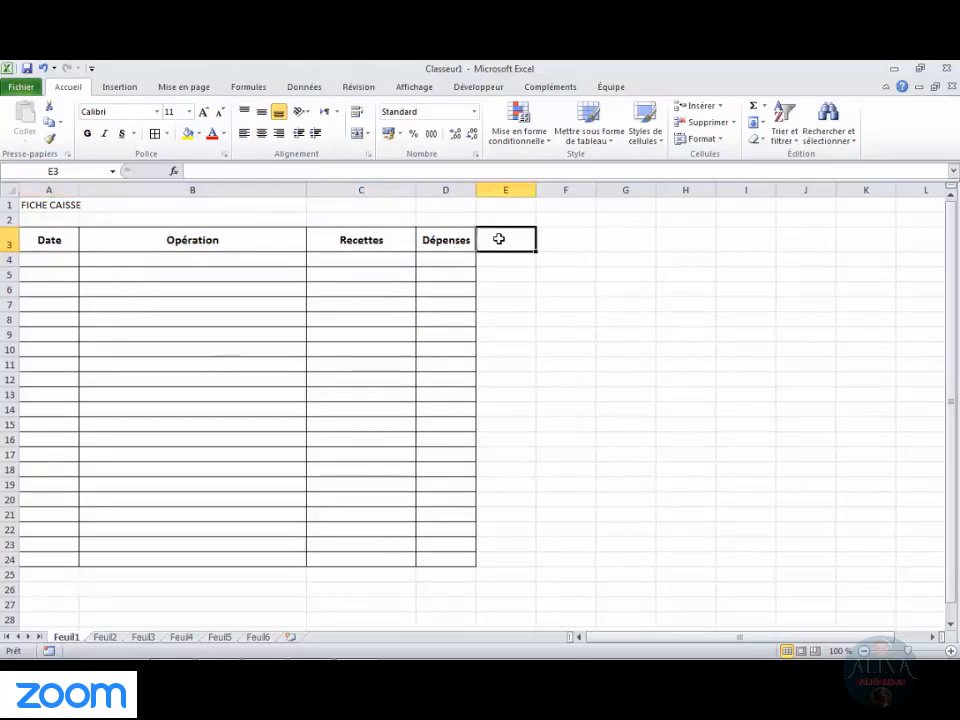
{"action": "type", "text": "Solde"}
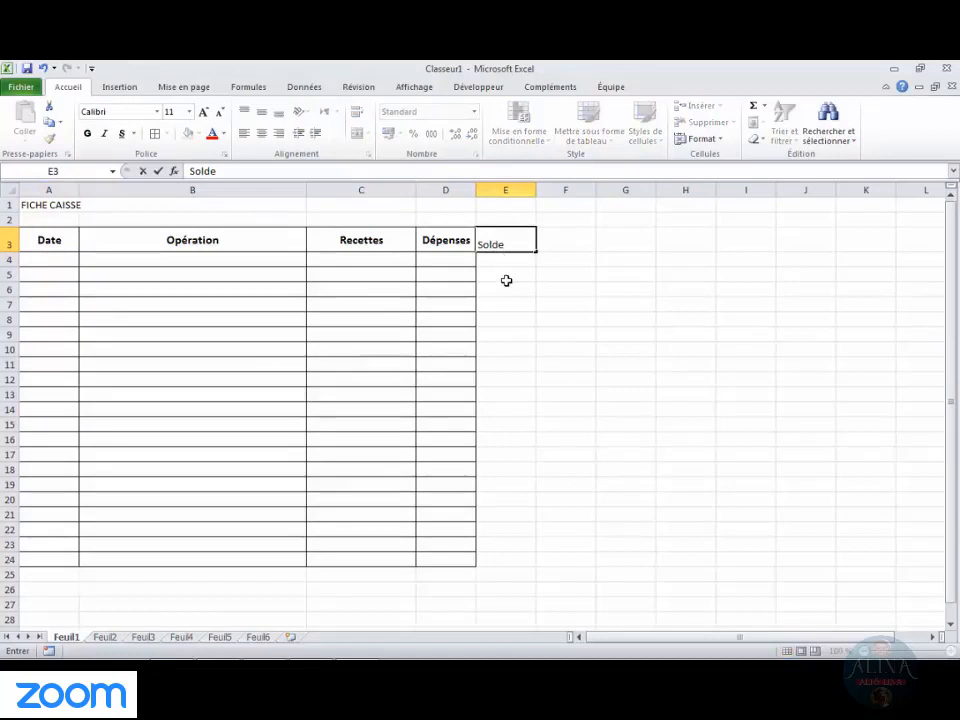
{"action": "left_click", "coordinate": [506, 280]}
Apply all borders to the Solde column range E3:E24 and widen column E slightly
{"action": "left_click_drag", "start_coordinate": [501, 246], "coordinate": [525, 554]}
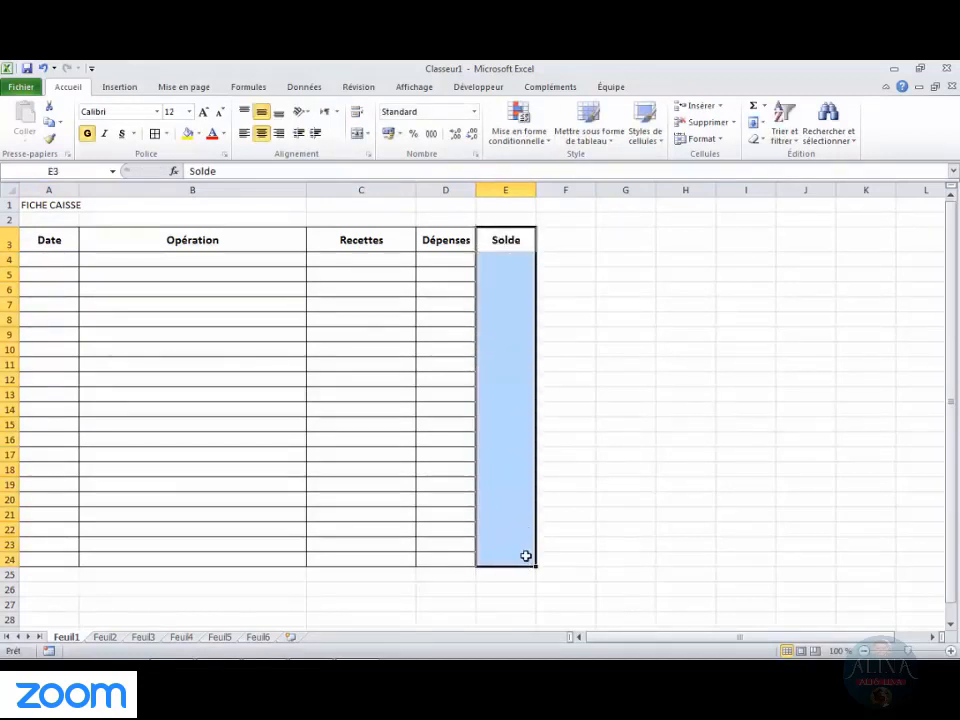
{"action": "left_click", "coordinate": [154, 134]}
{"action": "left_click", "coordinate": [483, 287]}
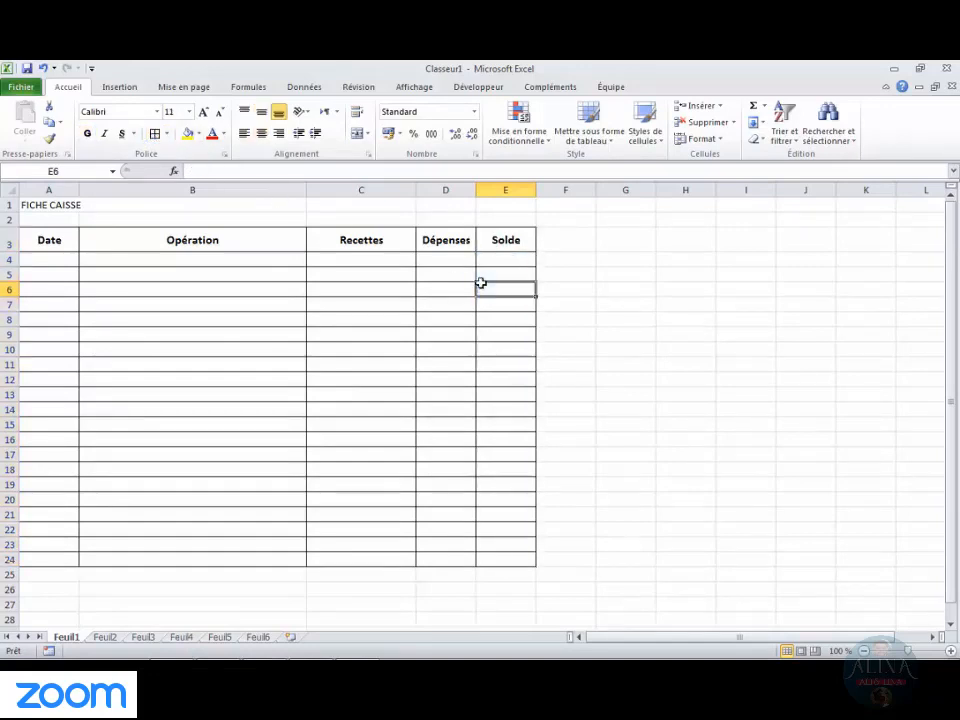
{"action": "left_click_drag", "start_coordinate": [534, 189], "coordinate": [552, 189]}
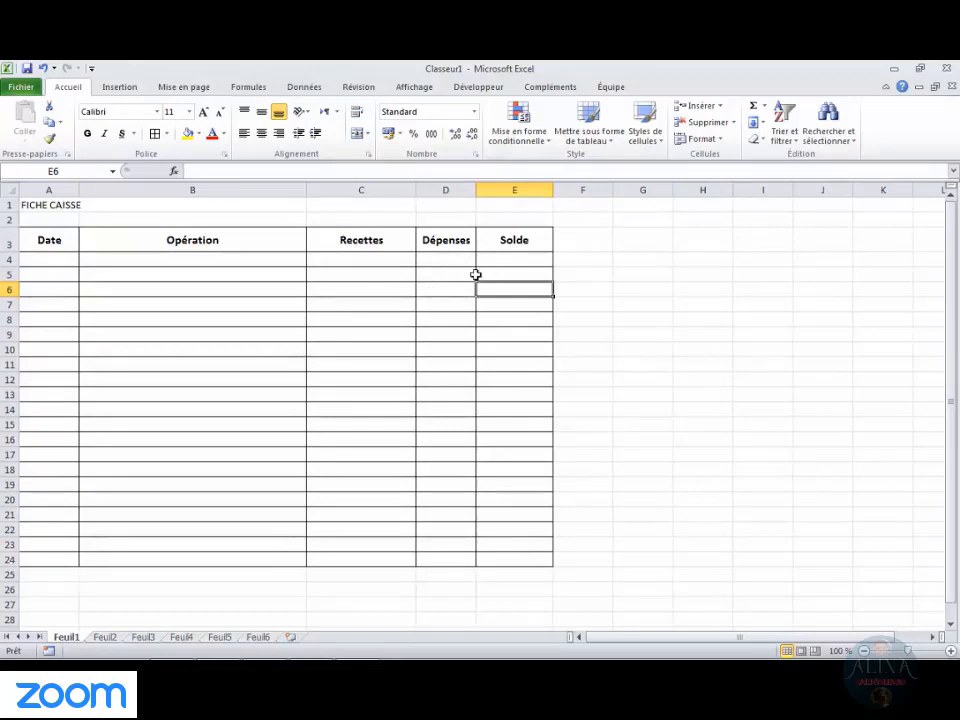
Start the first table row with the date 01/05/17 in A4 and the operation SOLDE INITIAL in B4
{"action": "left_click", "coordinate": [58, 268]}
{"action": "left_click", "coordinate": [47, 257]}
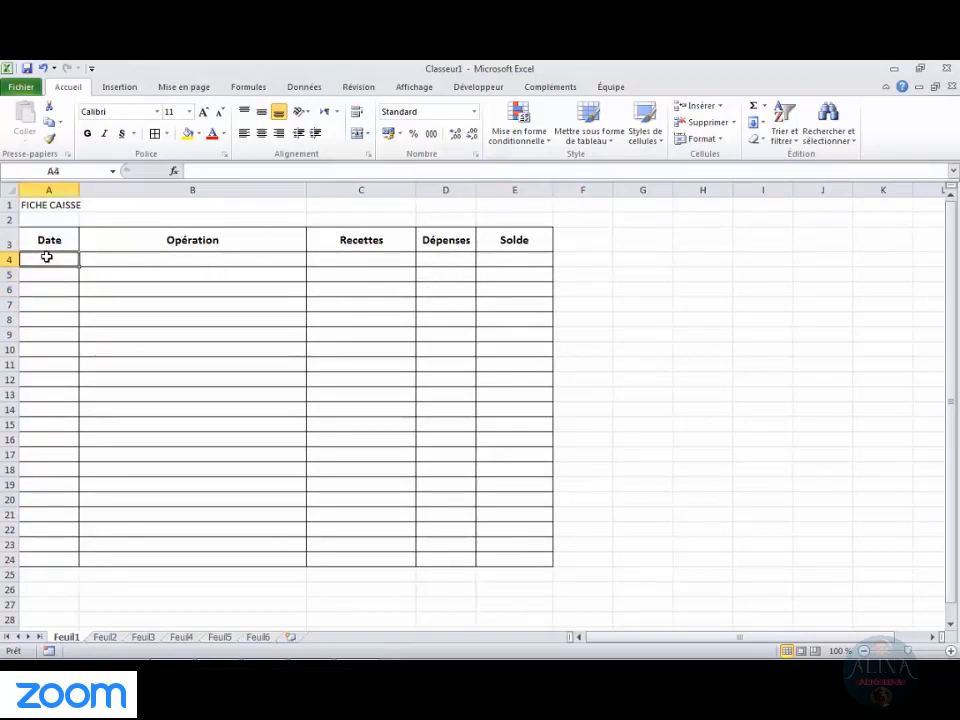
{"action": "type", "text": "0"}
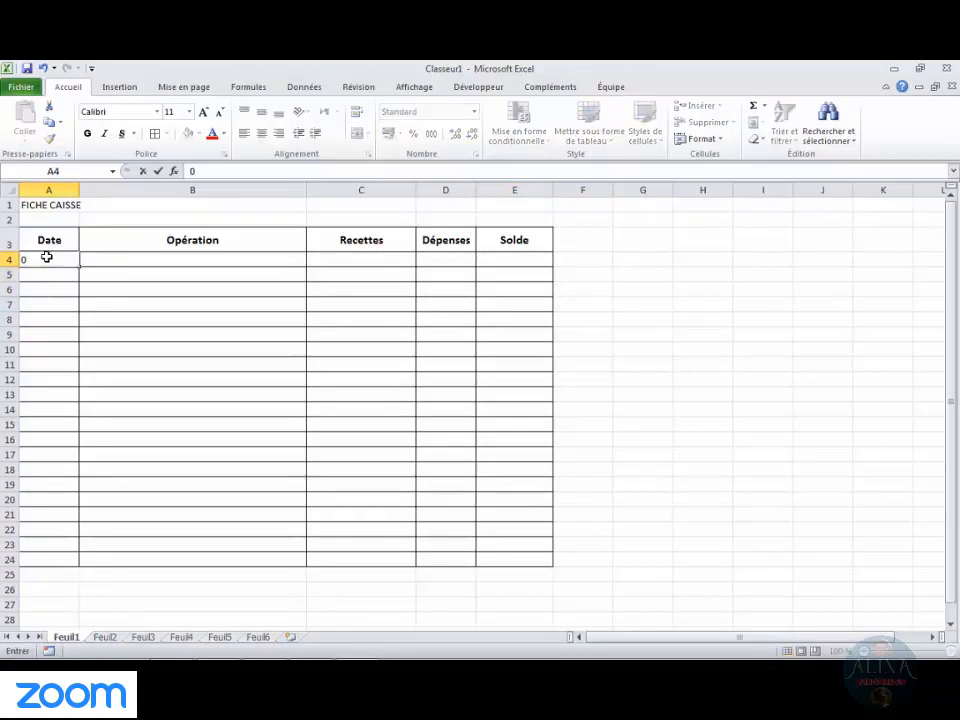
{"action": "type", "text": "1"}
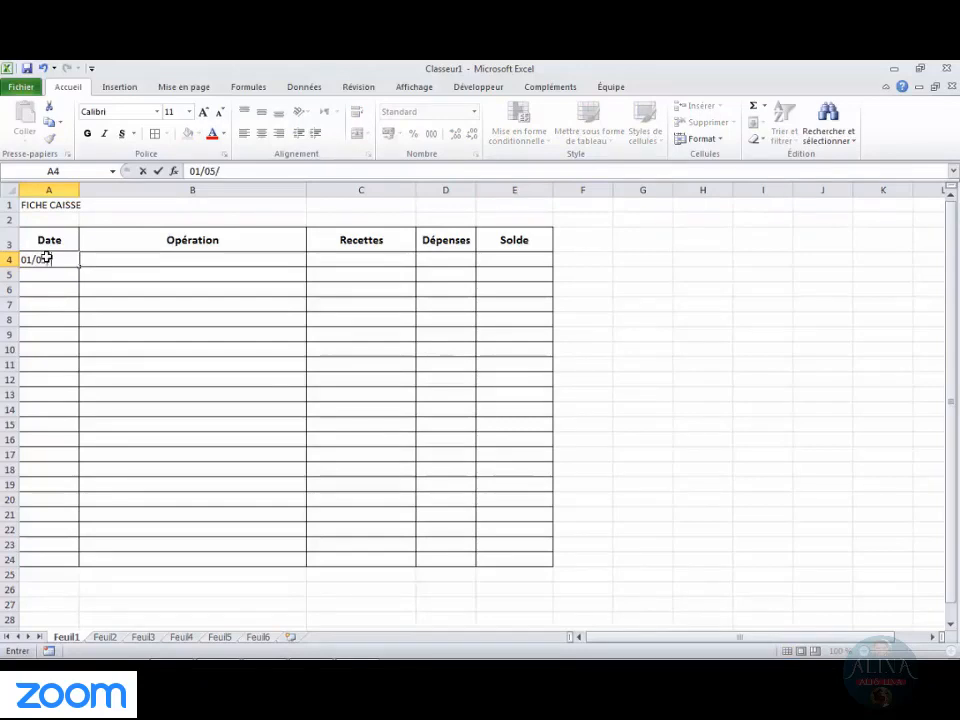
{"action": "type", "text": "/05/17"}
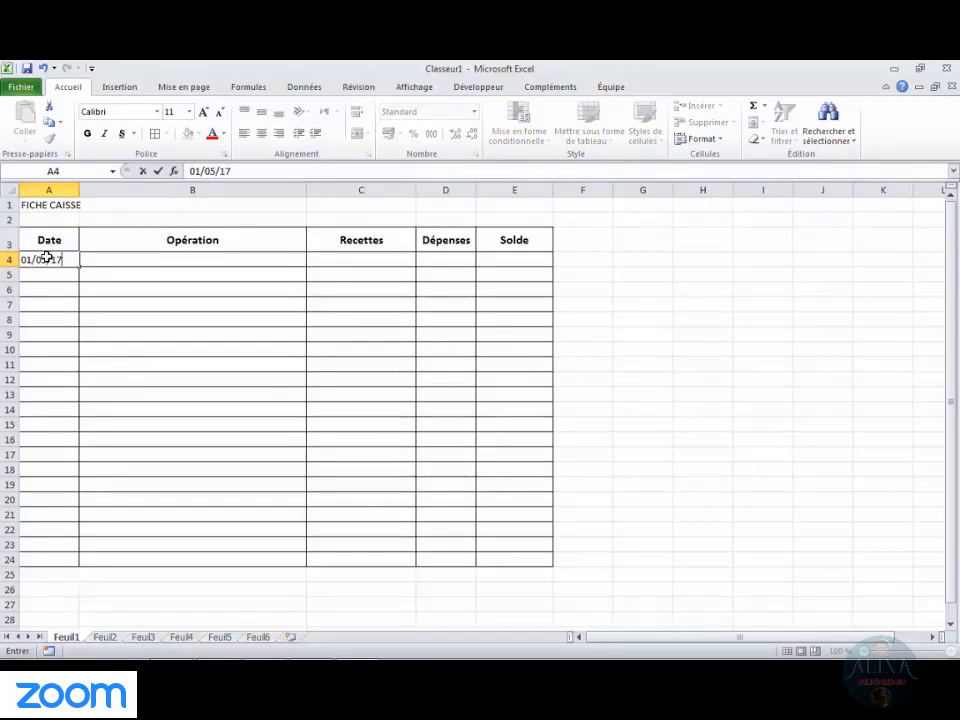
{"action": "key", "text": "Tab"}
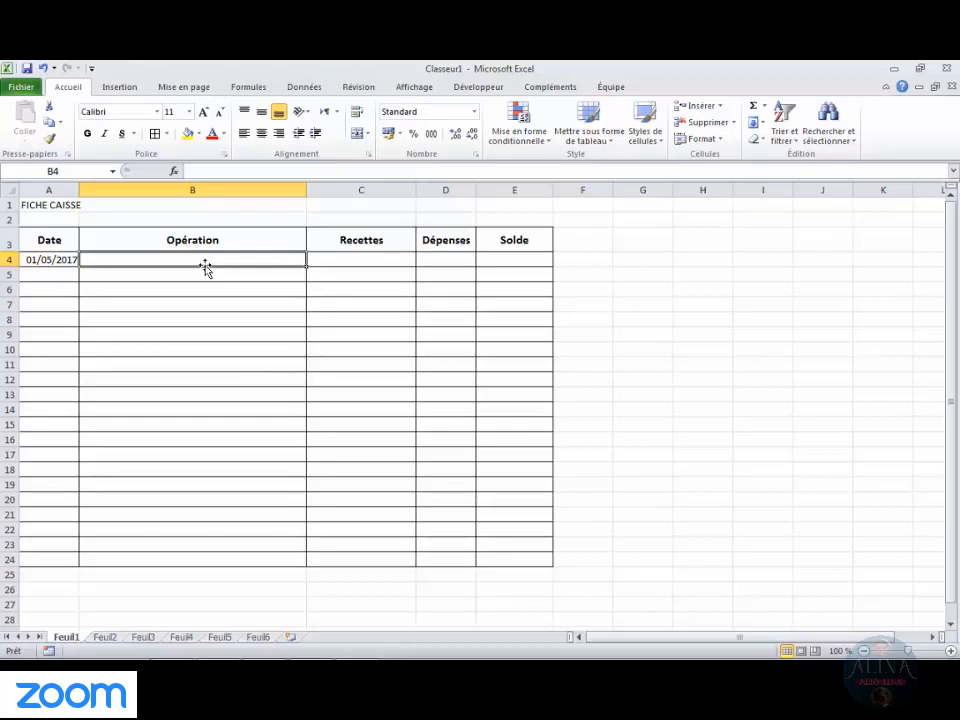
{"action": "type", "text": "SOLDE"}
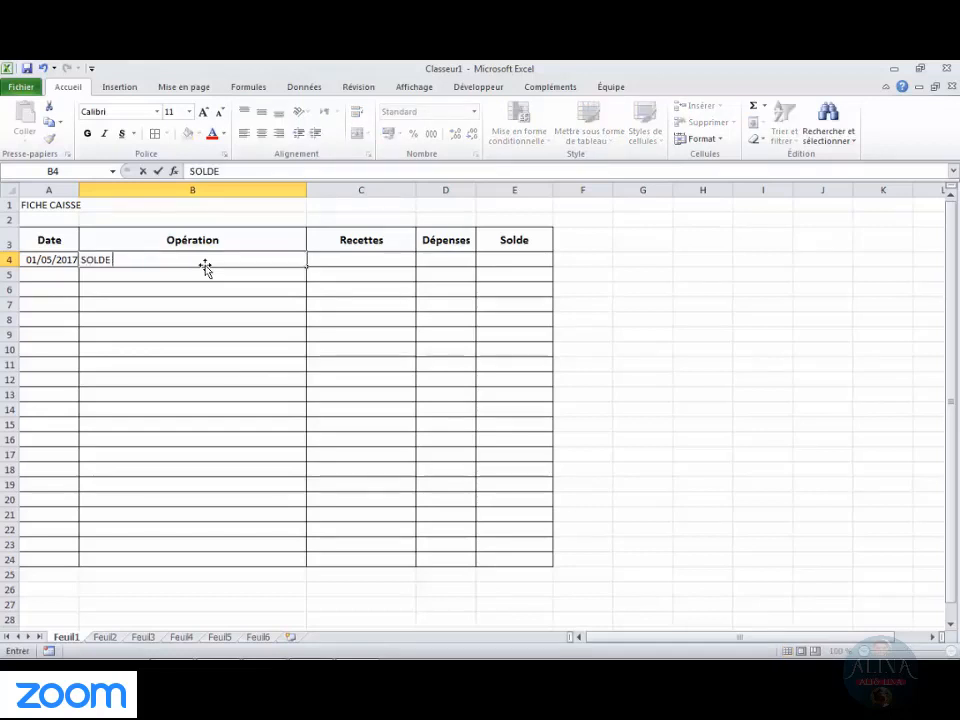
{"action": "type", "text": " INITIAL"}
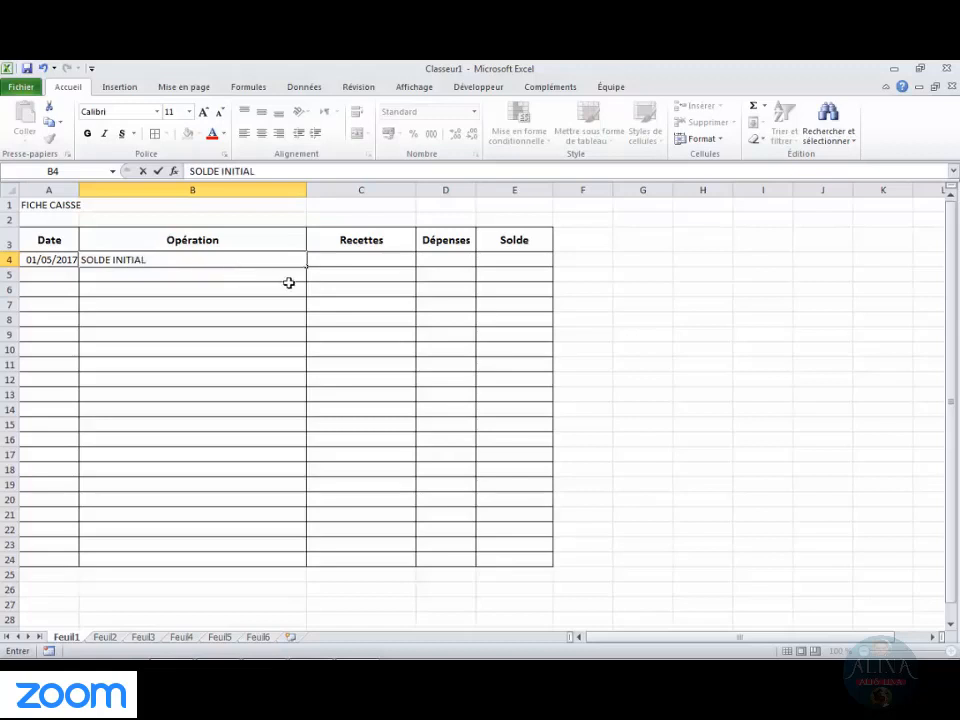
Enter the opening balance 3000 in E4 and apply the accounting format with thousands separator, without currency symbol, to C4:E24
{"action": "left_click", "coordinate": [524, 259]}
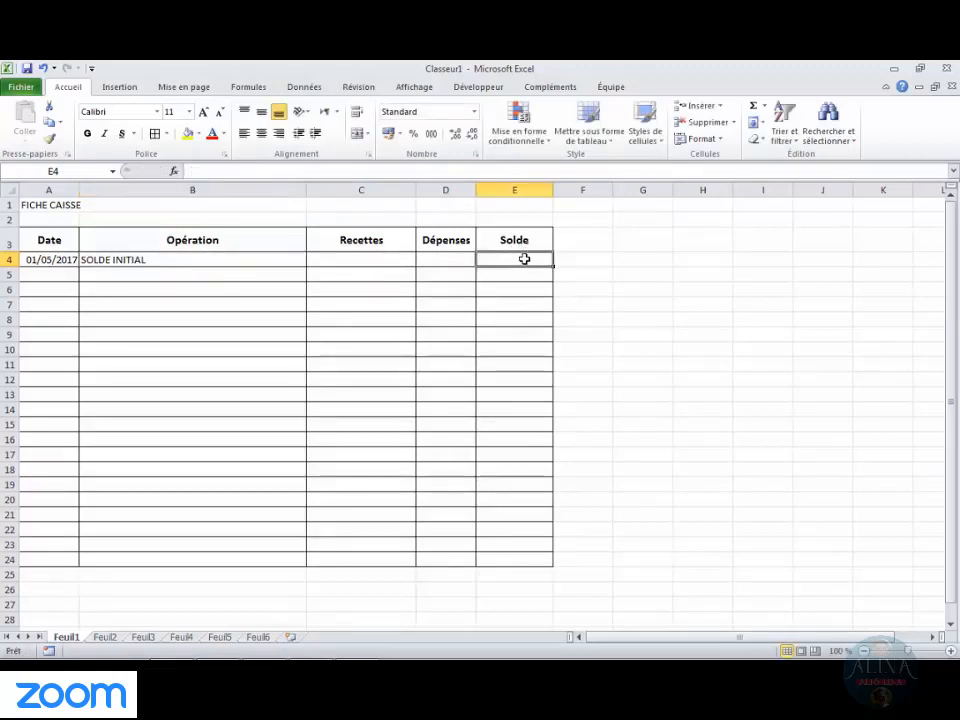
{"action": "type", "text": "\"à"}
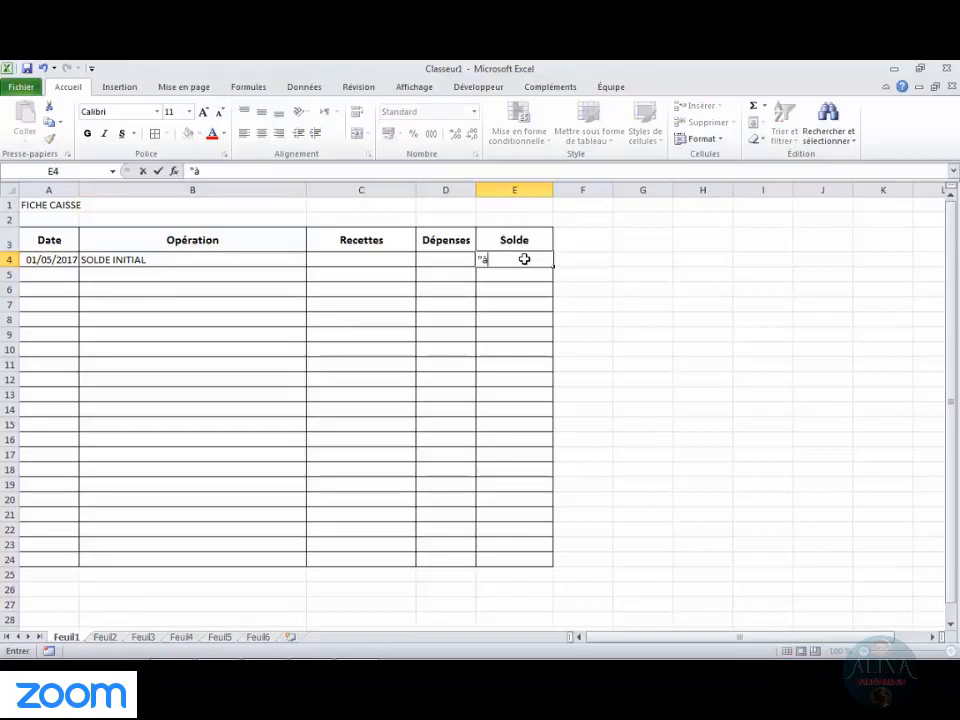
{"action": "key", "text": "BackSpace"}
{"action": "key", "text": "BackSpace"}
{"action": "type", "text": "3000"}
{"action": "left_click", "coordinate": [520, 316]}
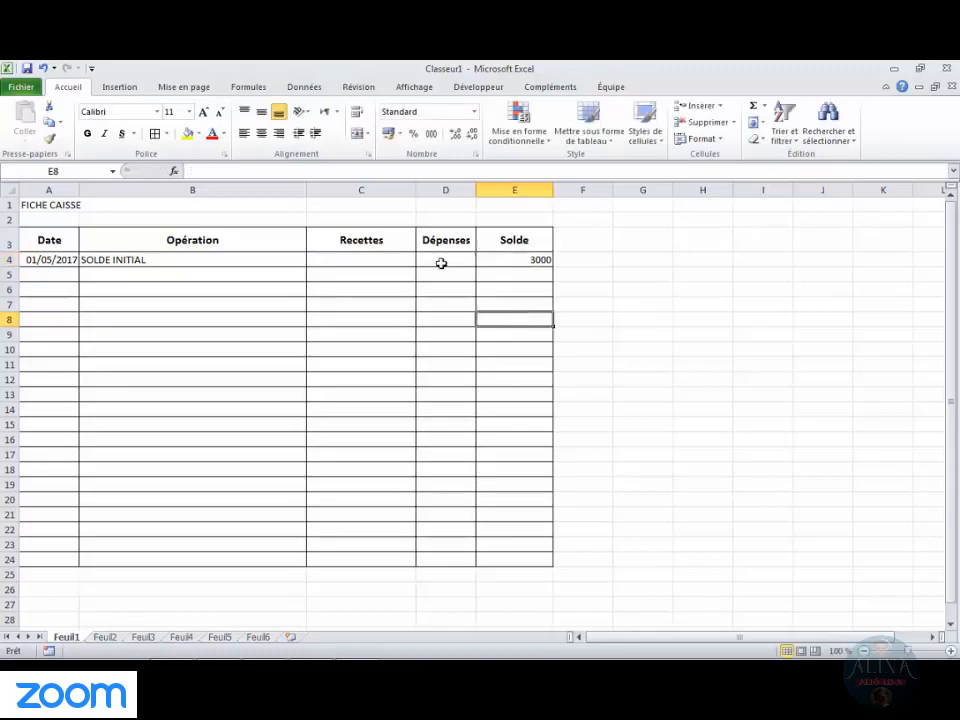
{"action": "left_click_drag", "start_coordinate": [347, 261], "coordinate": [525, 557]}
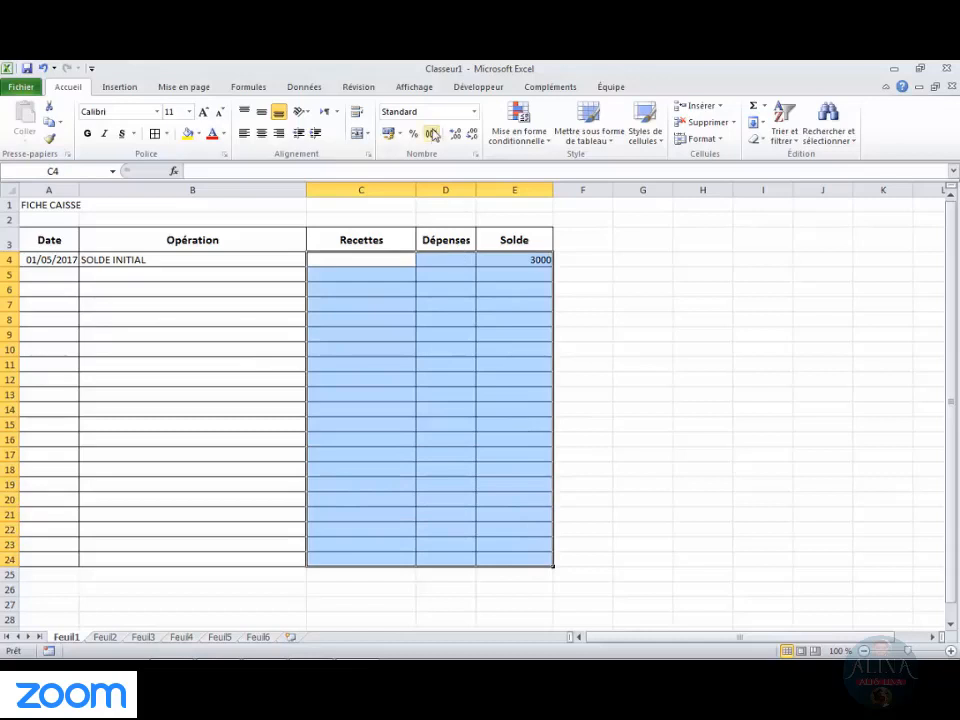
{"action": "left_click", "coordinate": [389, 133]}
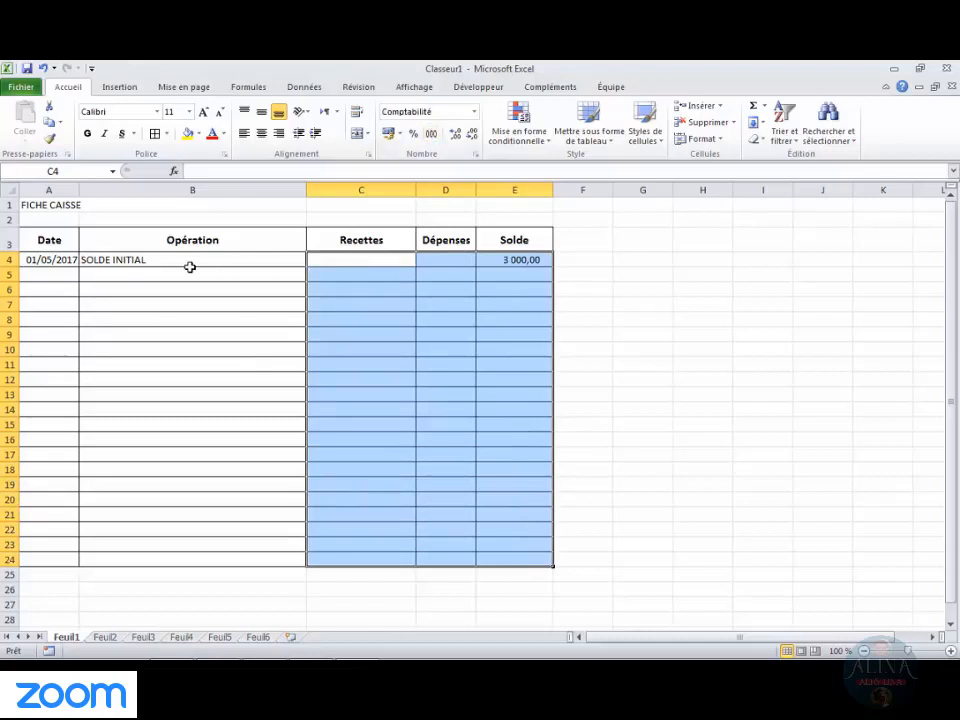
Right-align the SOLDE INITIAL text in B4 and make it bold
{"action": "left_click", "coordinate": [137, 261]}
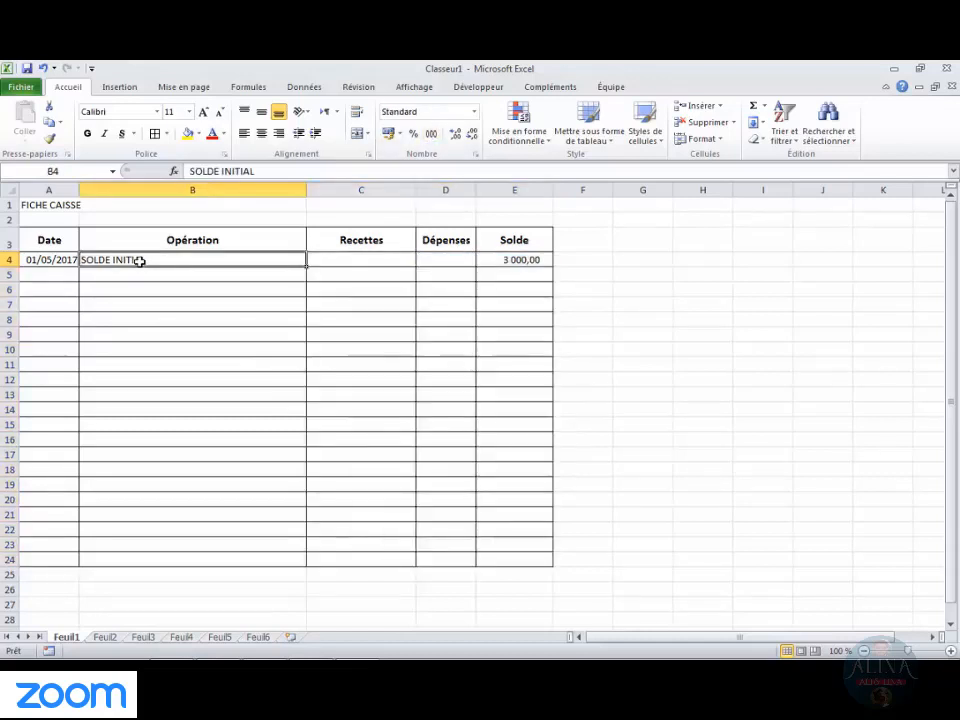
{"action": "left_click", "coordinate": [278, 133]}
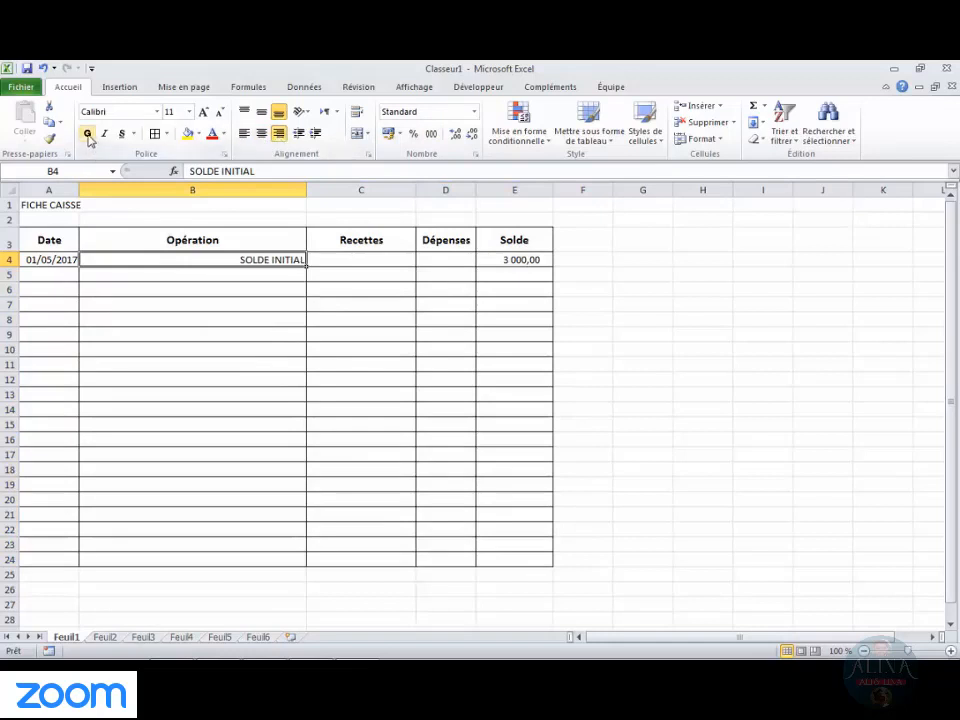
{"action": "left_click", "coordinate": [87, 133]}
{"action": "left_click", "coordinate": [267, 336]}
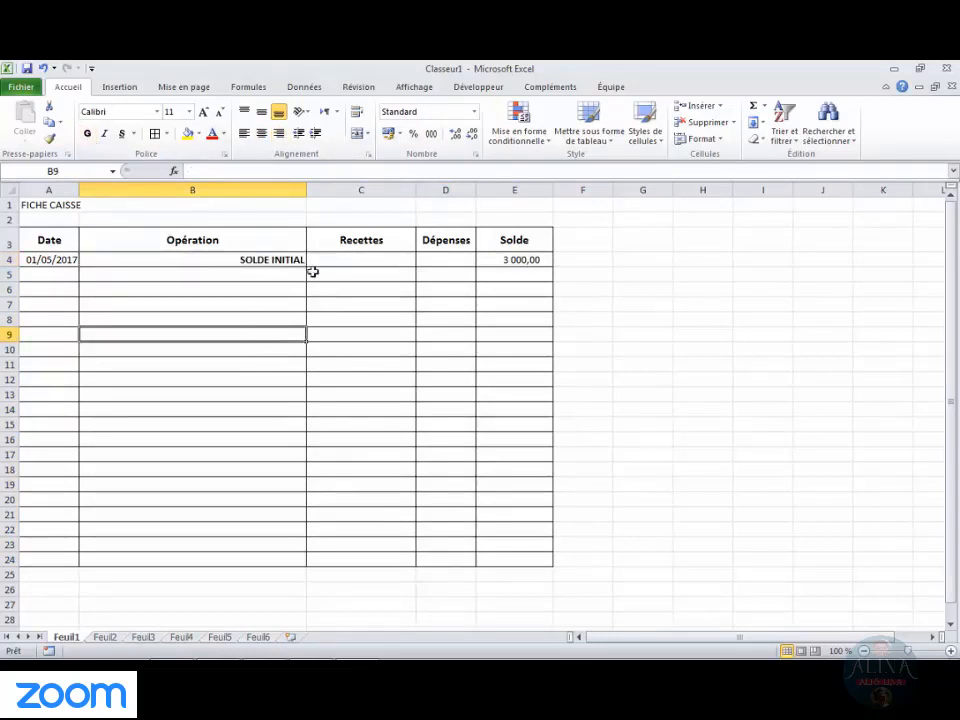
Enter the date 01/05/17 in A5 for the first cash operation
{"action": "left_click", "coordinate": [47, 269]}
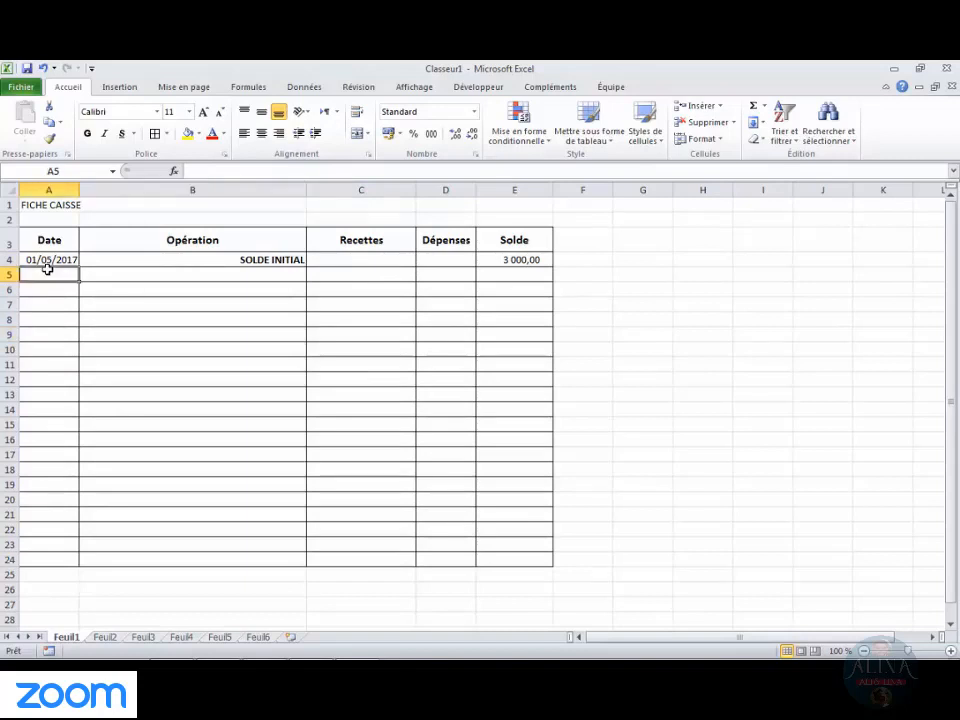
{"action": "type", "text": "à"}
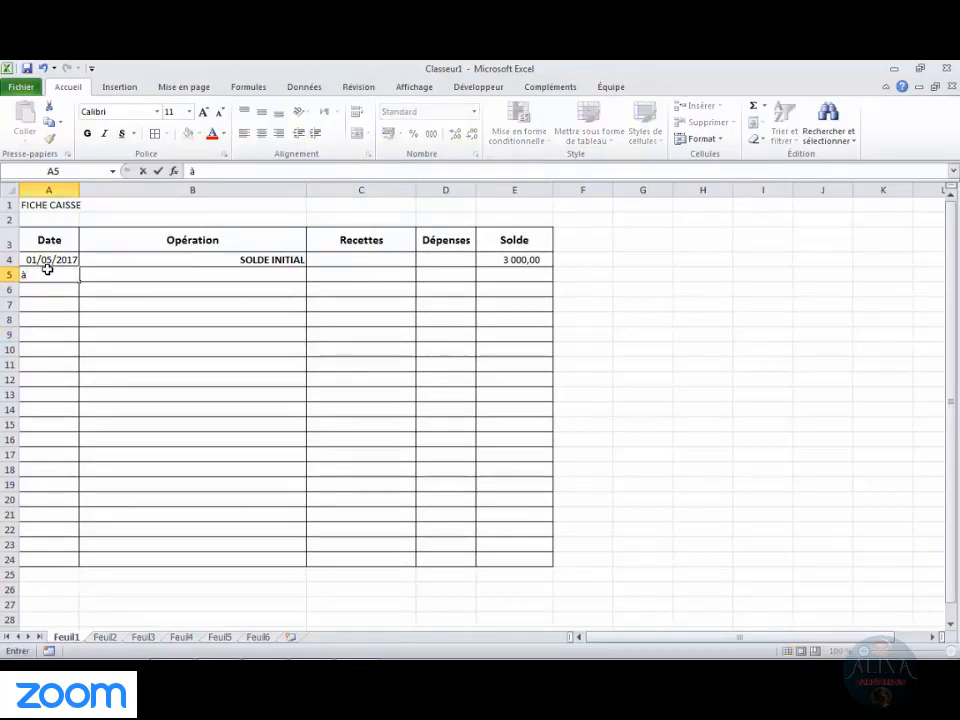
{"action": "type", "text": "01/0"}
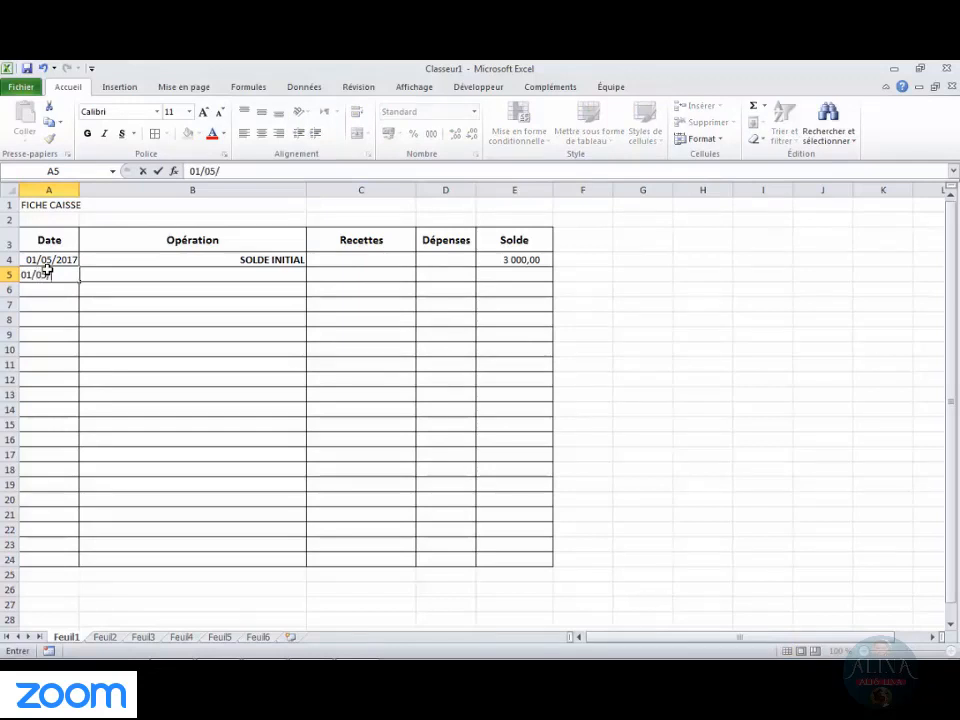
{"action": "type", "text": "5/17"}
{"action": "key", "text": "Tab"}
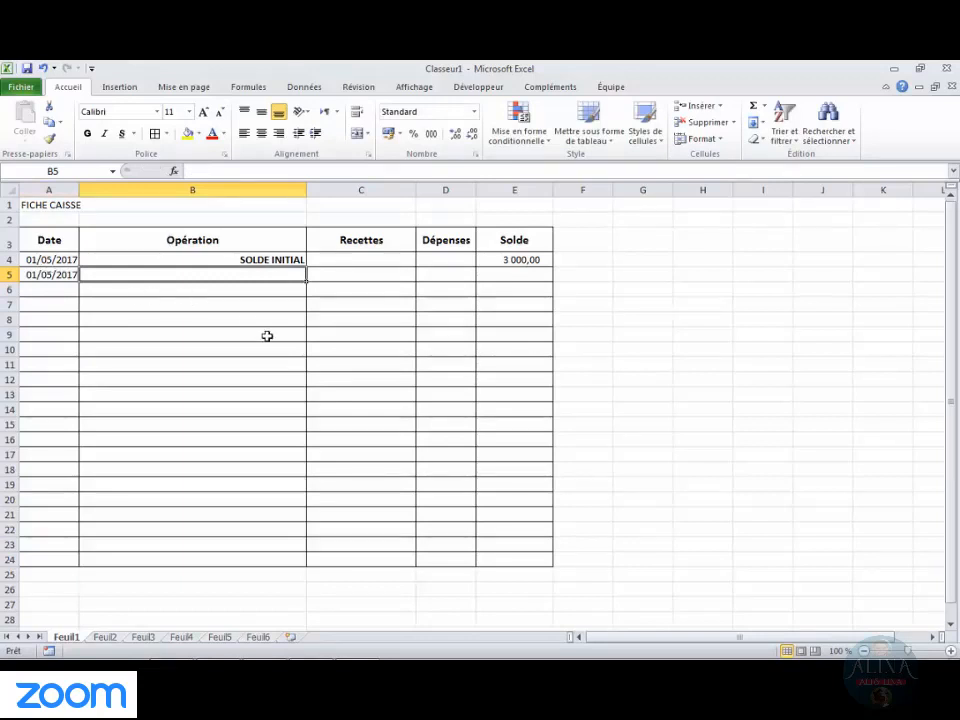
Enter Achat fourniture de bureau as the operation in B5
{"action": "type", "text": "aC"}
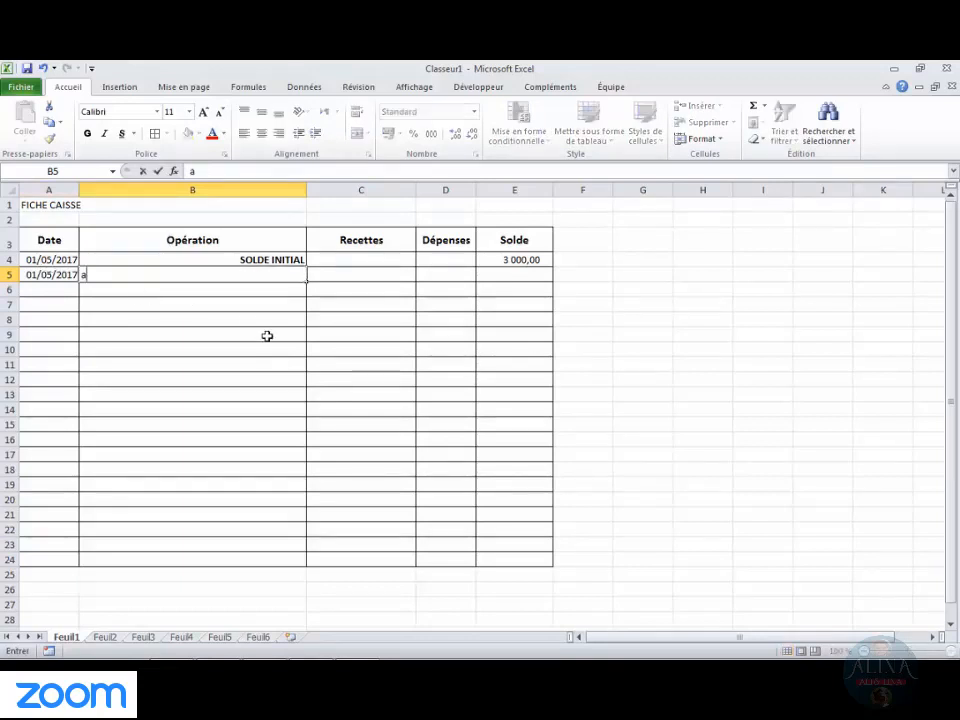
{"action": "key", "text": "BackSpace"}
{"action": "key", "text": "BackSpace"}
{"action": "type", "text": "Achat"}
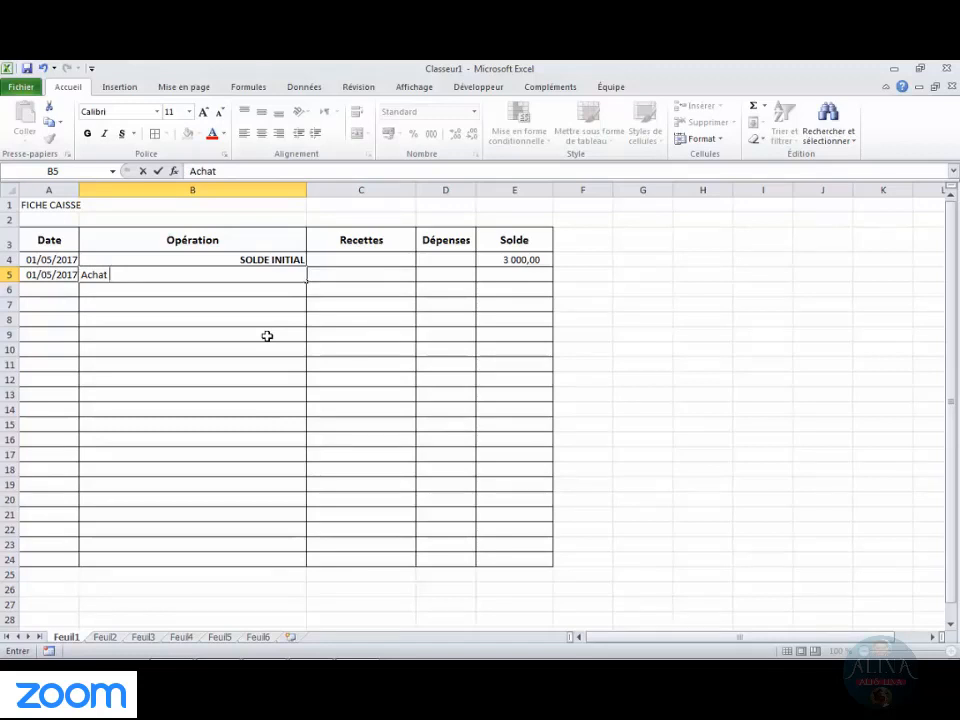
{"action": "type", "text": "fou"}
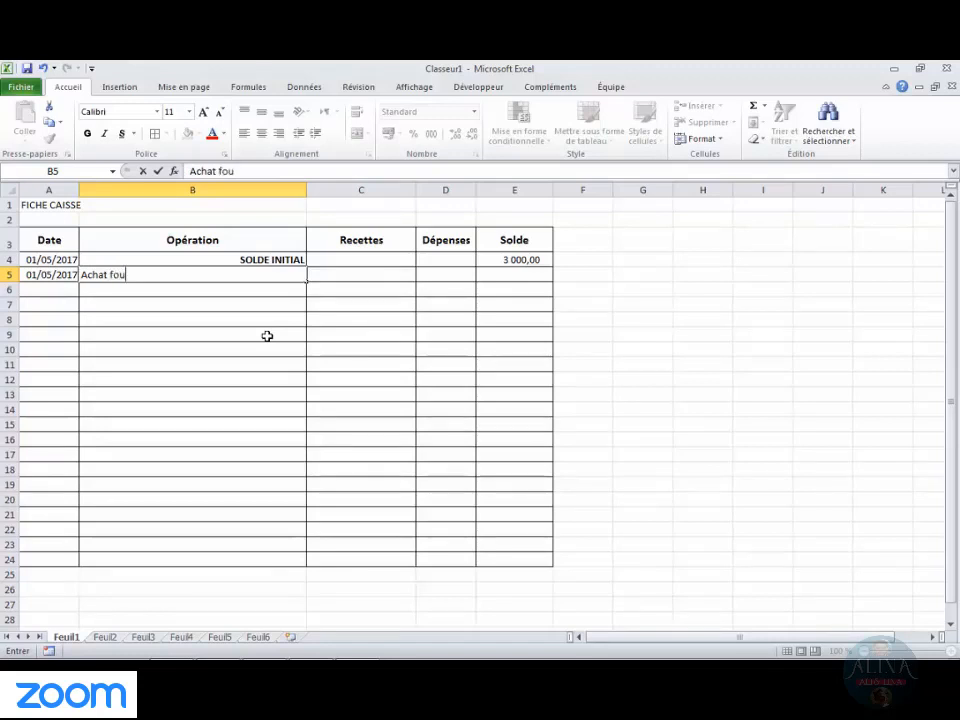
{"action": "type", "text": "rniture de b"}
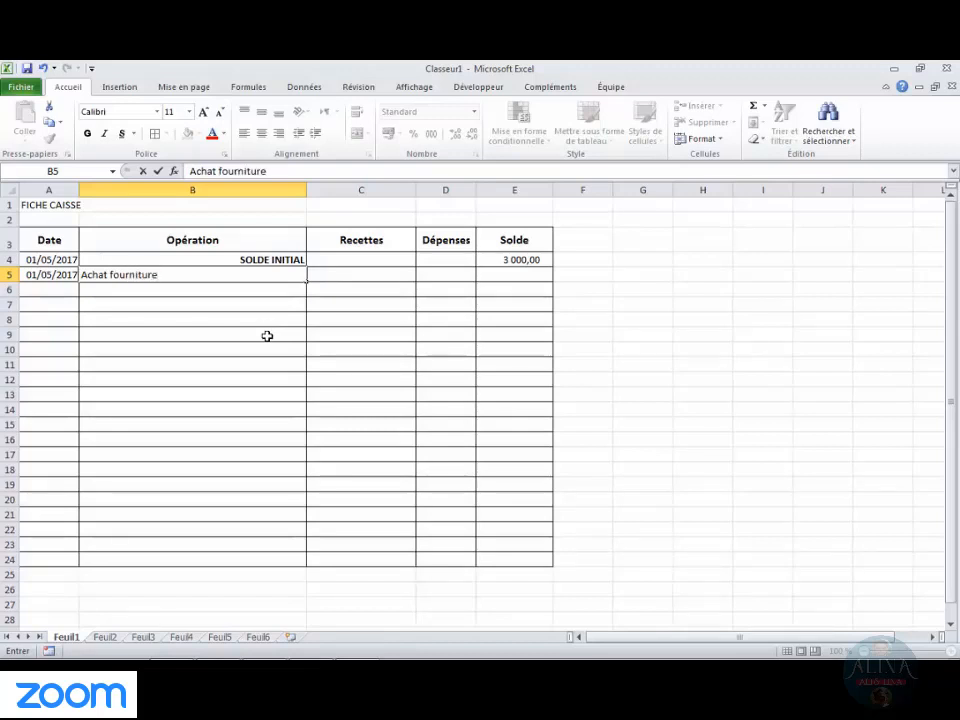
{"action": "type", "text": "ureau"}
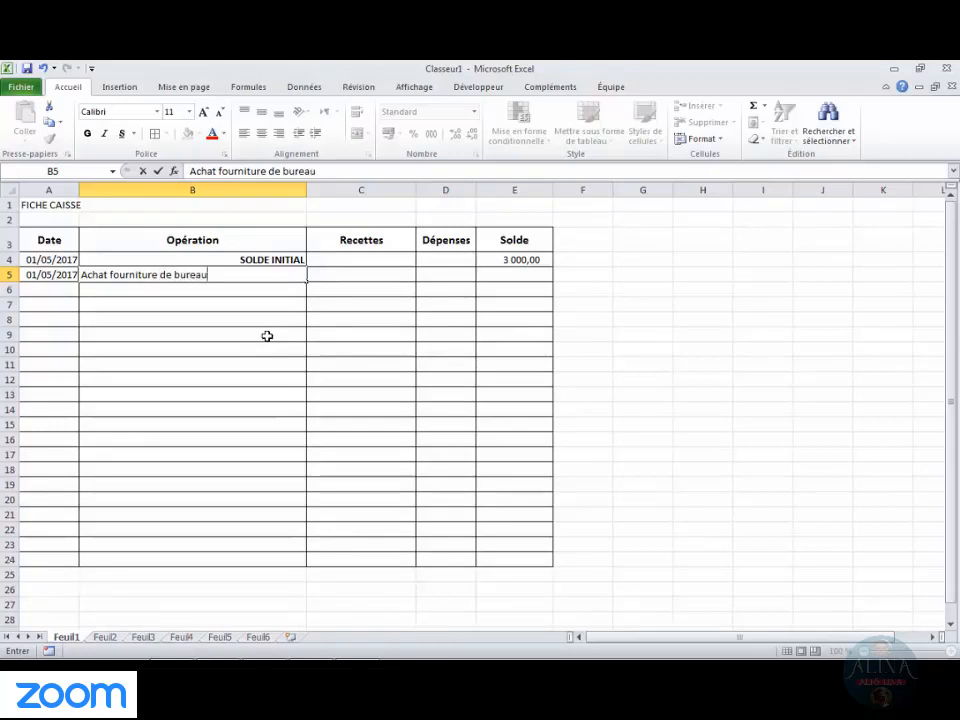
{"action": "key", "text": "Tab"}
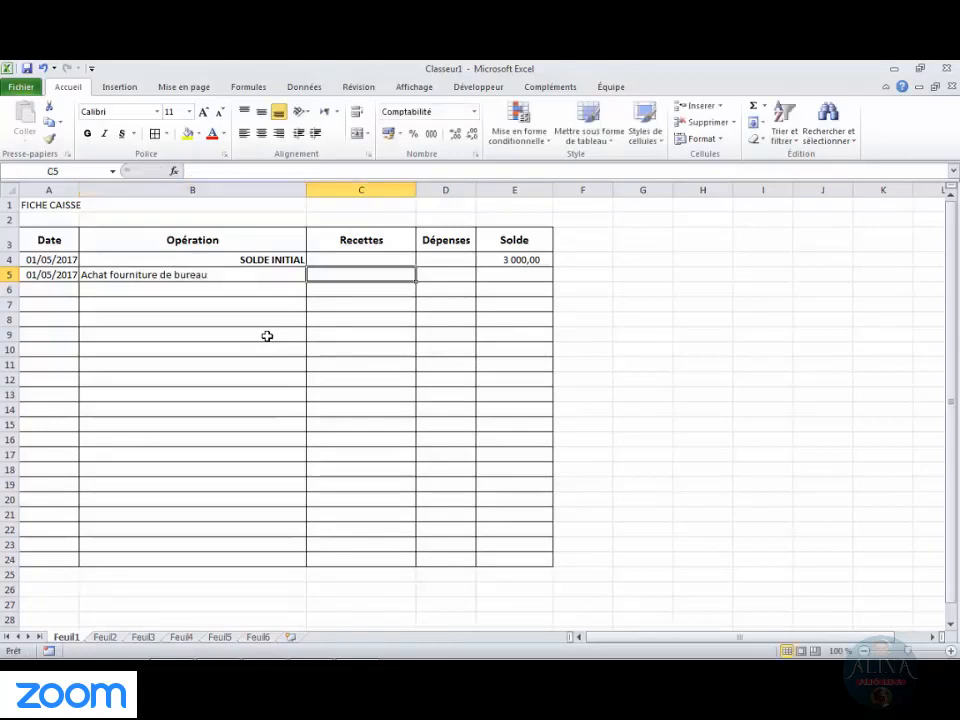
Enter an expense of 560 in the Dépenses cell D5 for the office supplies purchase
{"action": "key", "text": "Tab"}
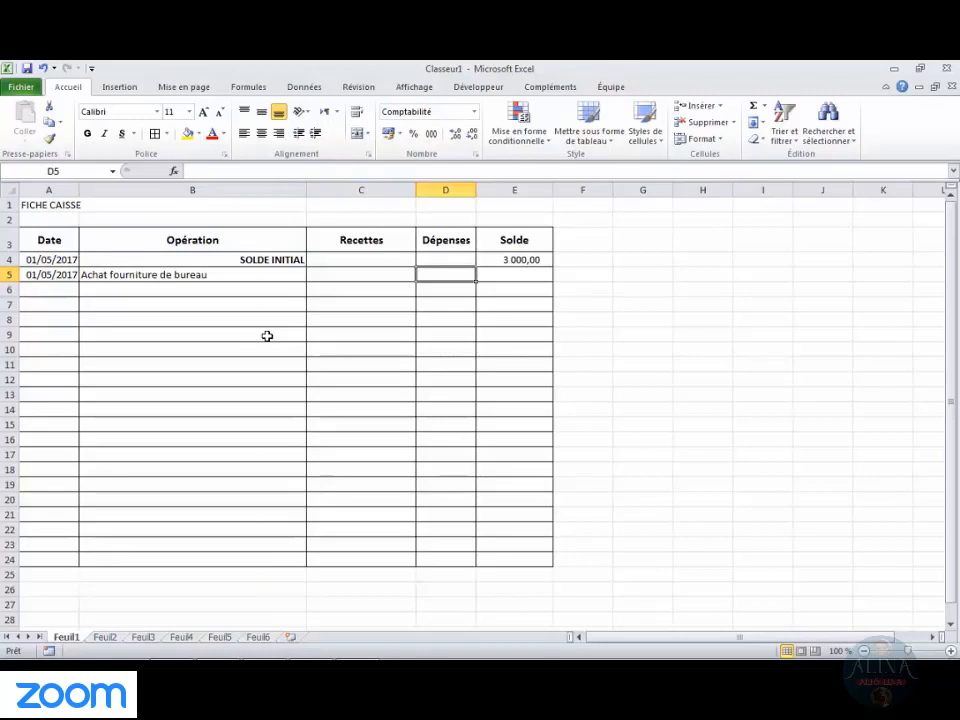
{"action": "type", "text": "560"}
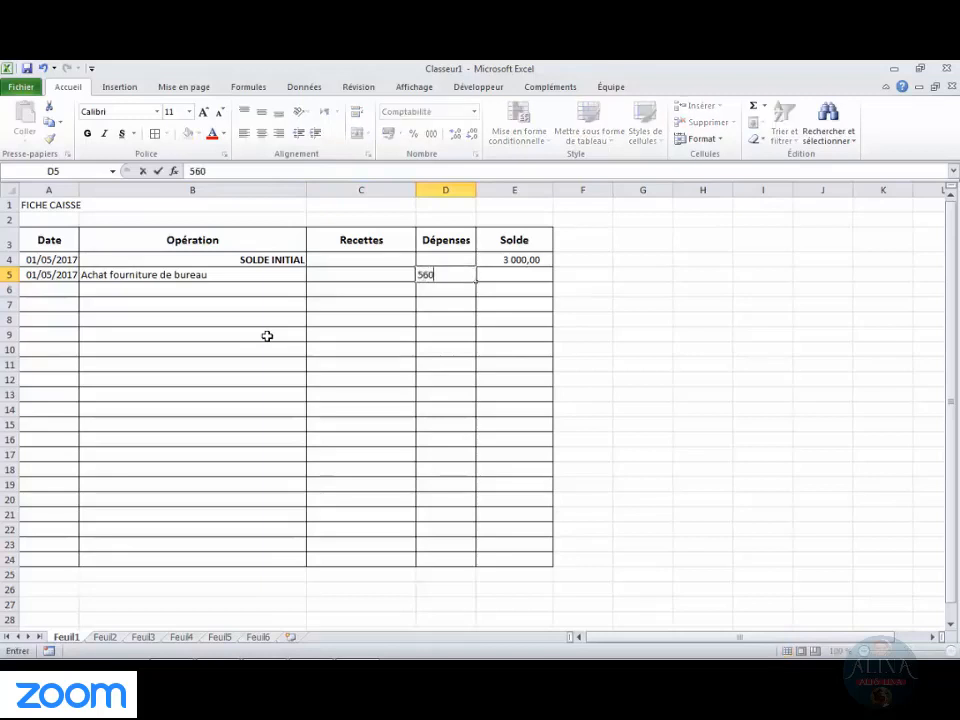
{"action": "left_click", "coordinate": [343, 331]}
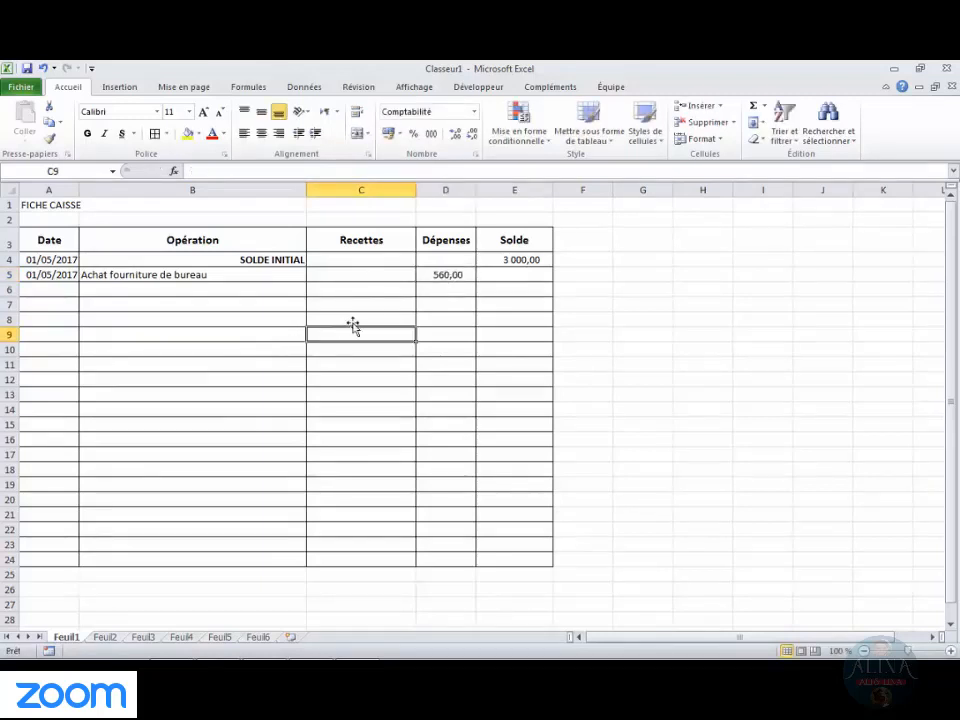
Calculate the running balance in E5 with the formula =E4+C5-D5
{"action": "left_click", "coordinate": [486, 276]}
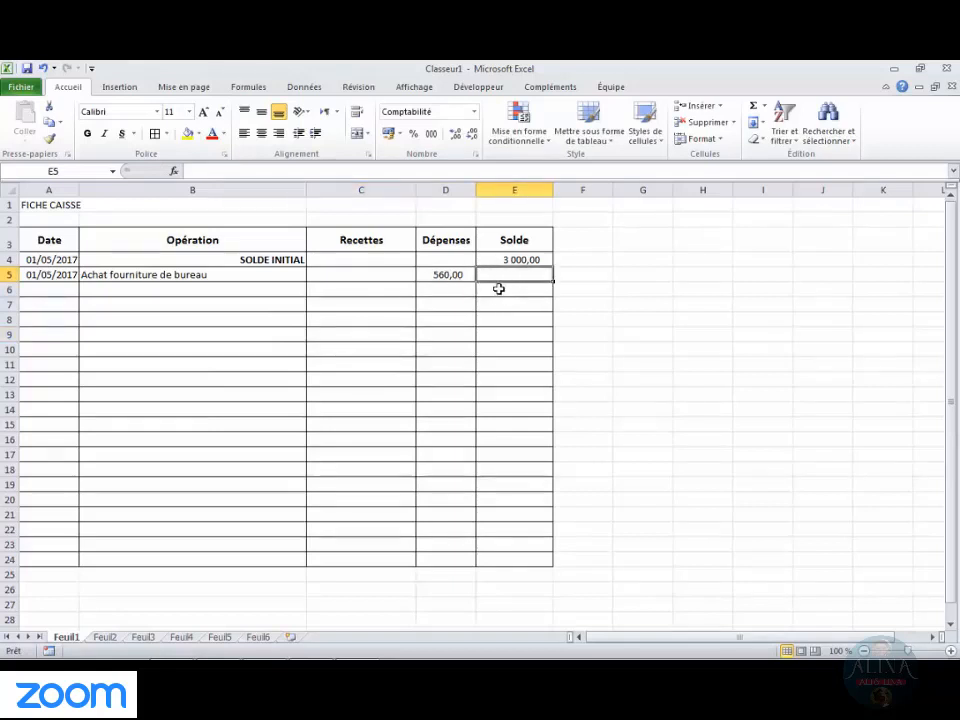
{"action": "type", "text": "="}
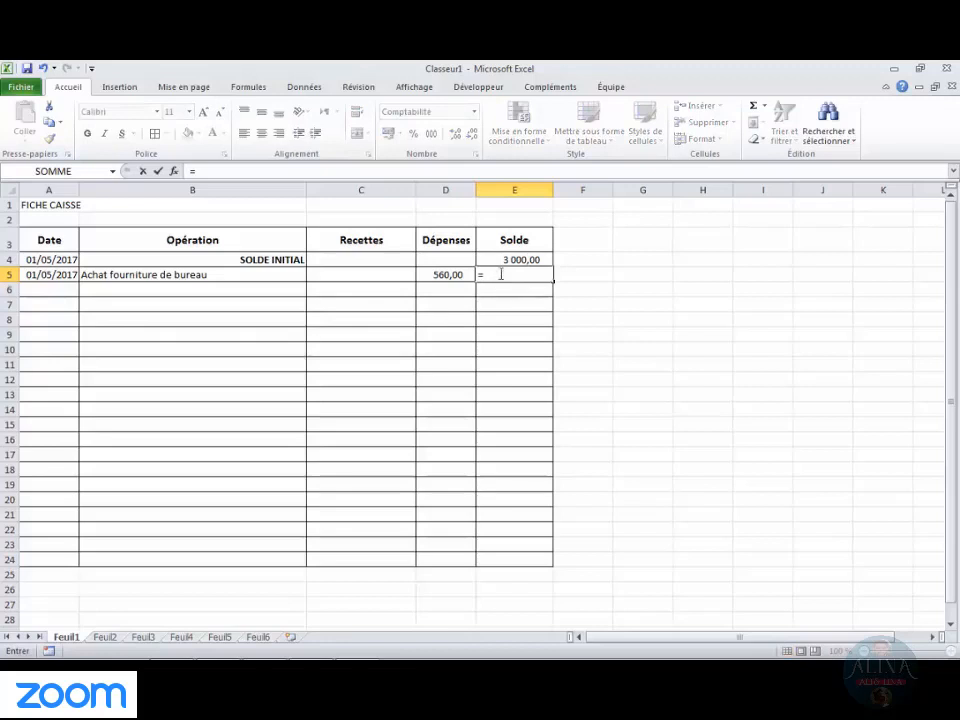
{"action": "left_click", "coordinate": [499, 259]}
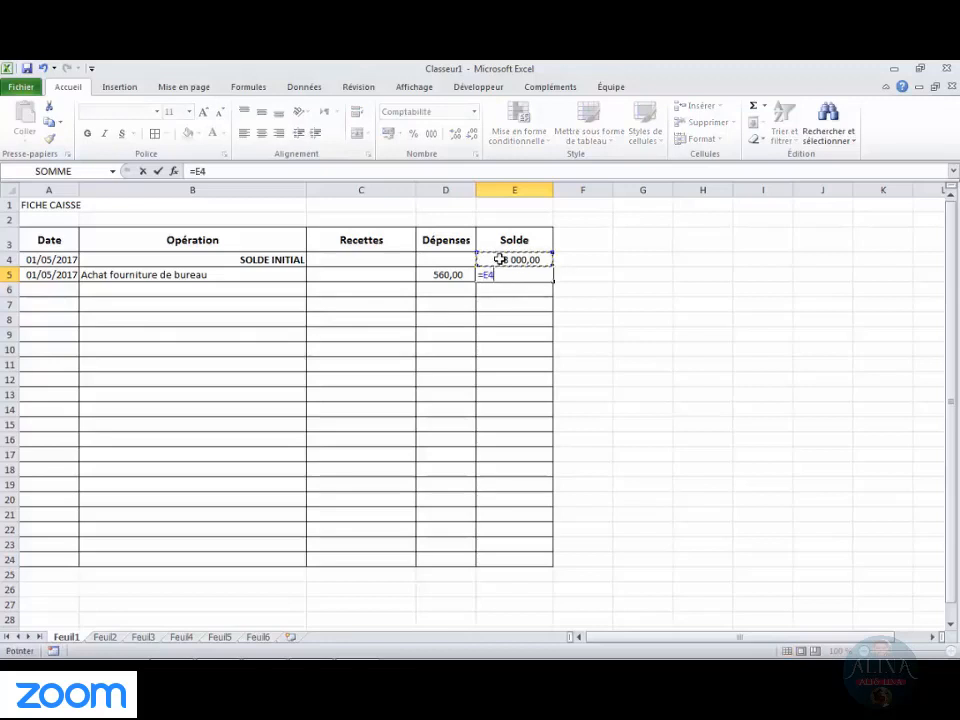
{"action": "type", "text": "+"}
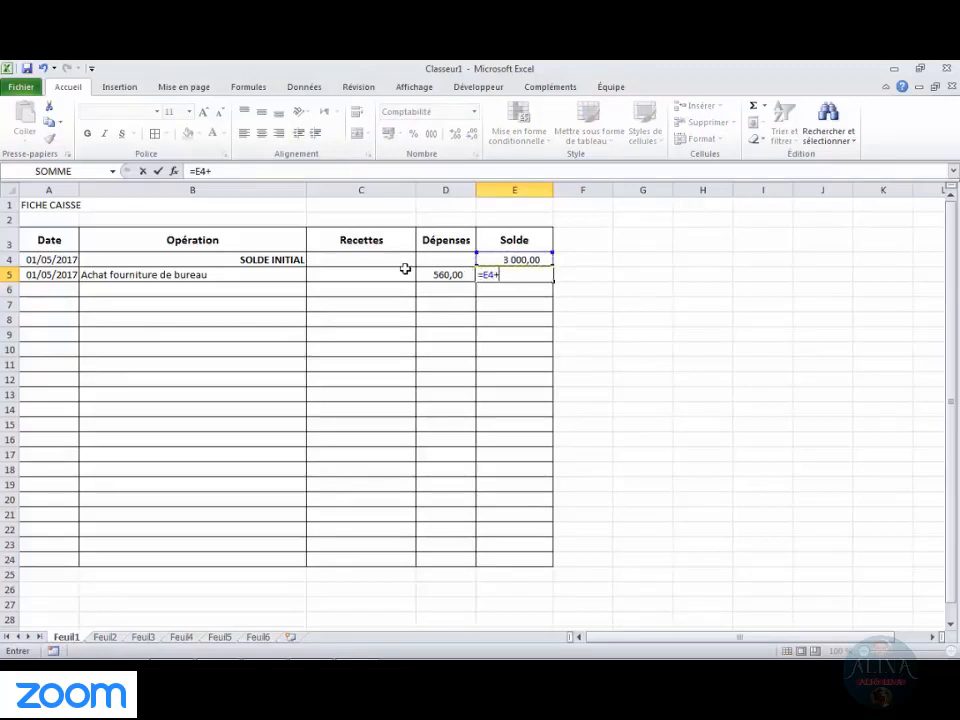
{"action": "left_click", "coordinate": [369, 276]}
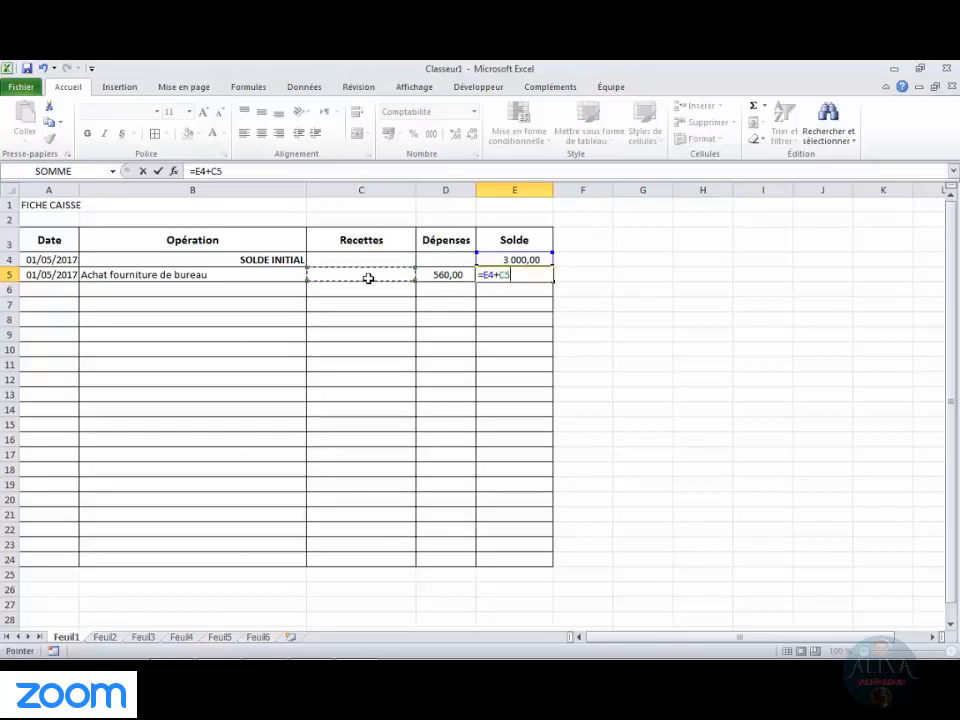
{"action": "type", "text": "-"}
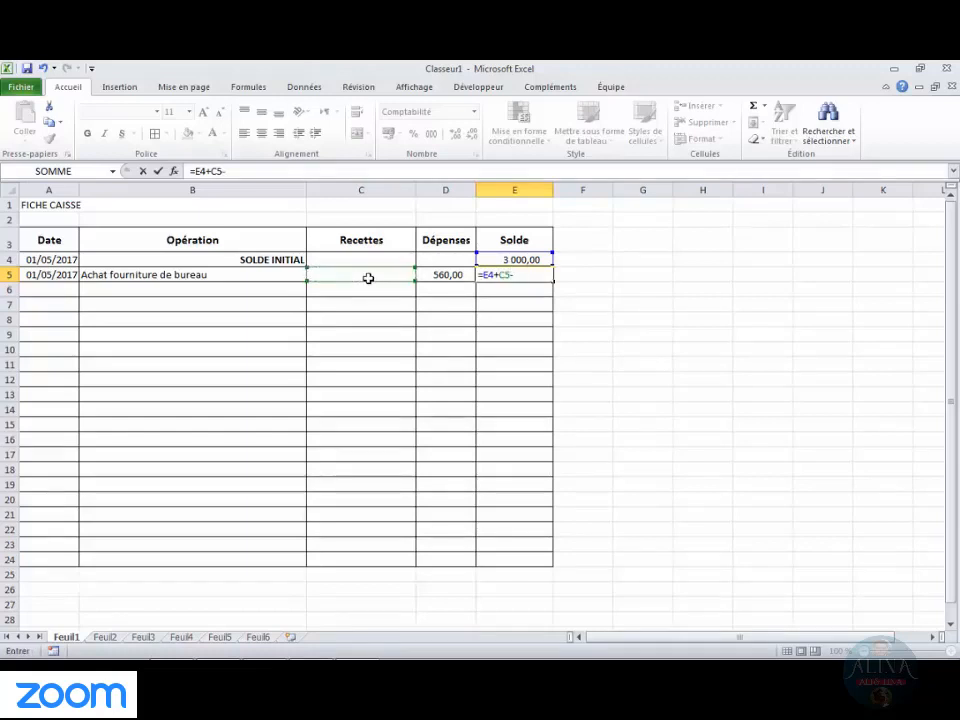
{"action": "left_click", "coordinate": [430, 275]}
{"action": "key", "text": "Return"}
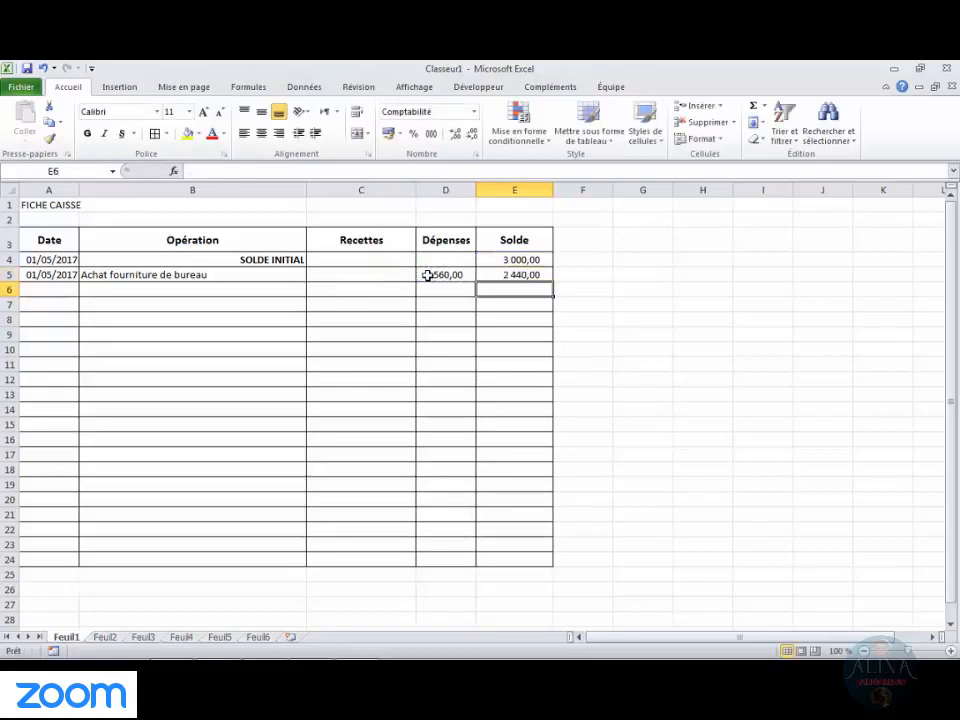
Fill the balance formula from E5 down to E24 and check the copied formula in E24
{"action": "left_click", "coordinate": [497, 272]}
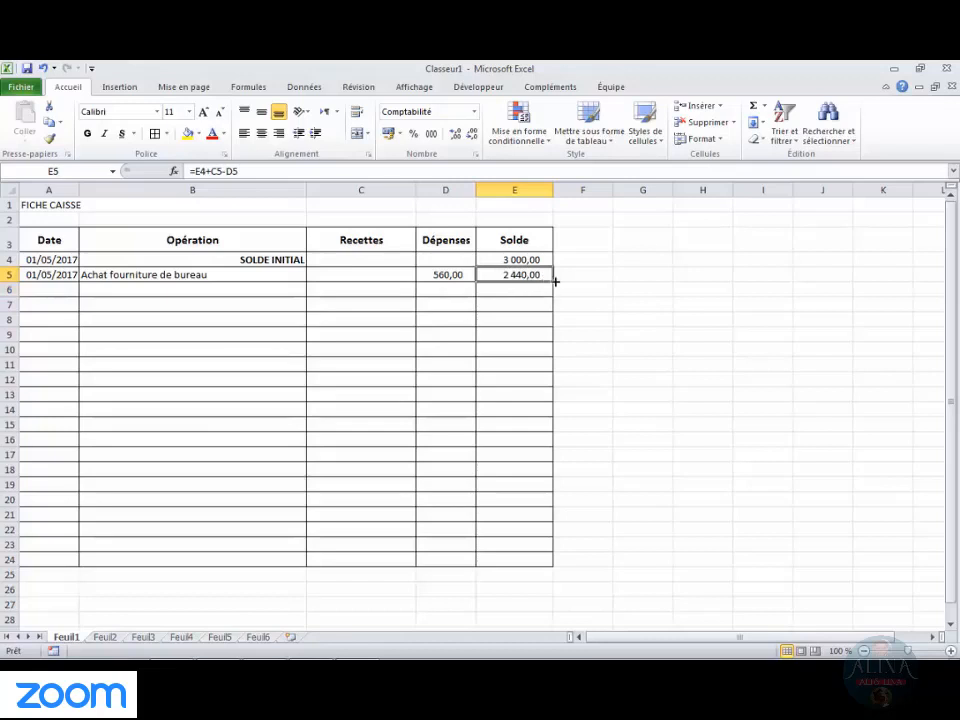
{"action": "left_click_drag", "start_coordinate": [556, 282], "coordinate": [561, 568]}
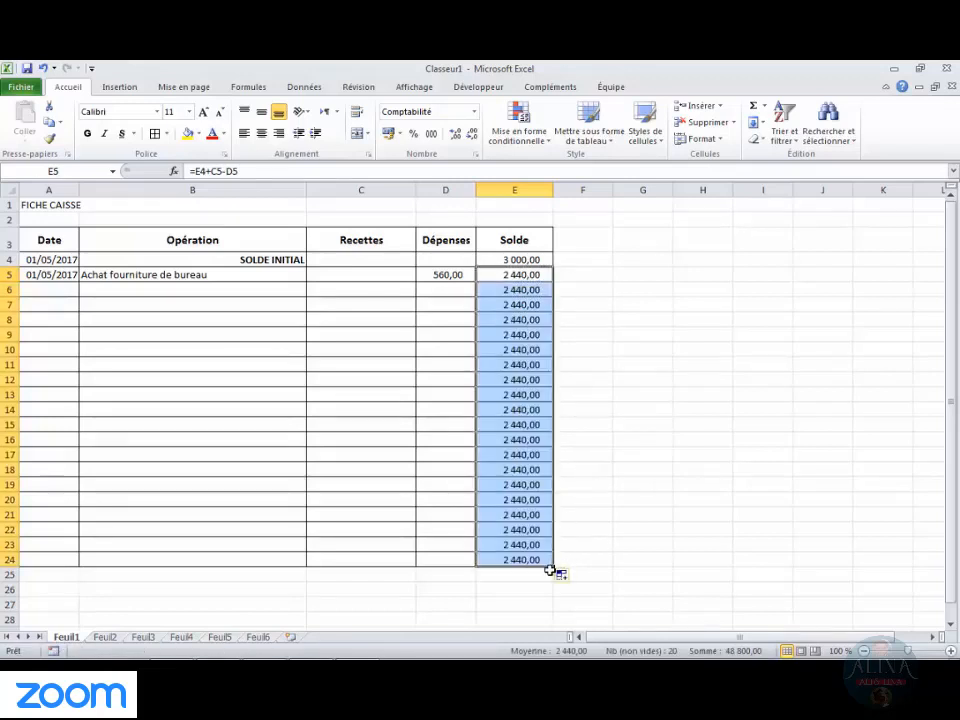
{"action": "left_click", "coordinate": [497, 557]}
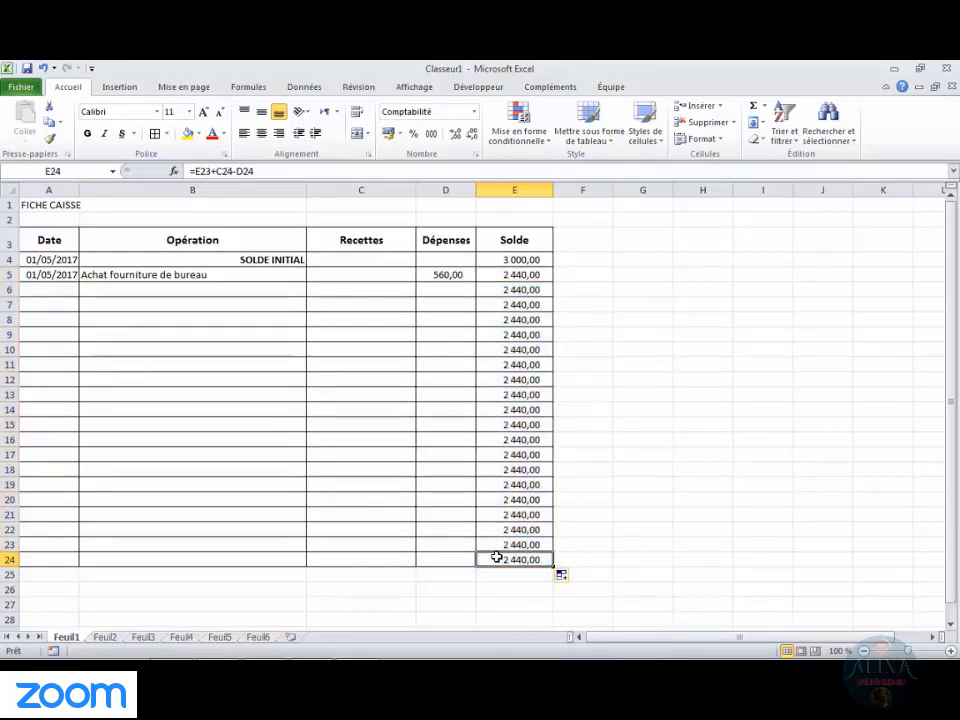
Enter the date 02/05/2017 in A6 and move on to the operation cell B6
{"action": "left_click", "coordinate": [70, 290]}
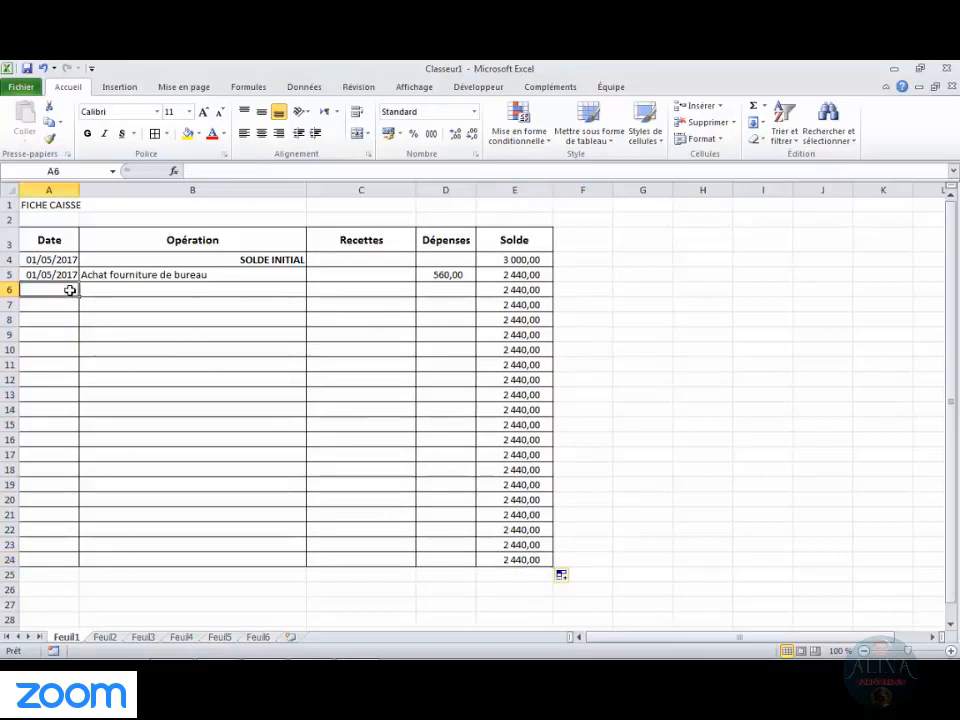
{"action": "type", "text": "a6"}
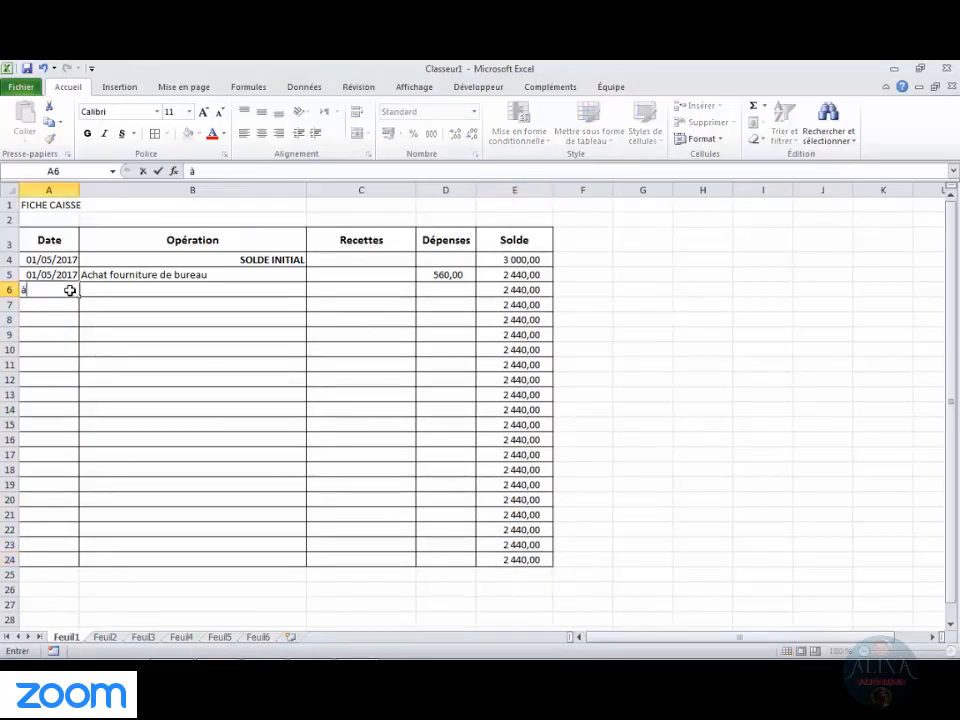
{"action": "key", "text": "BackSpace"}
{"action": "key", "text": "BackSpace"}
{"action": "type", "text": "à"}
{"action": "type", "text": "02"}
{"action": "type", "text": "/"}
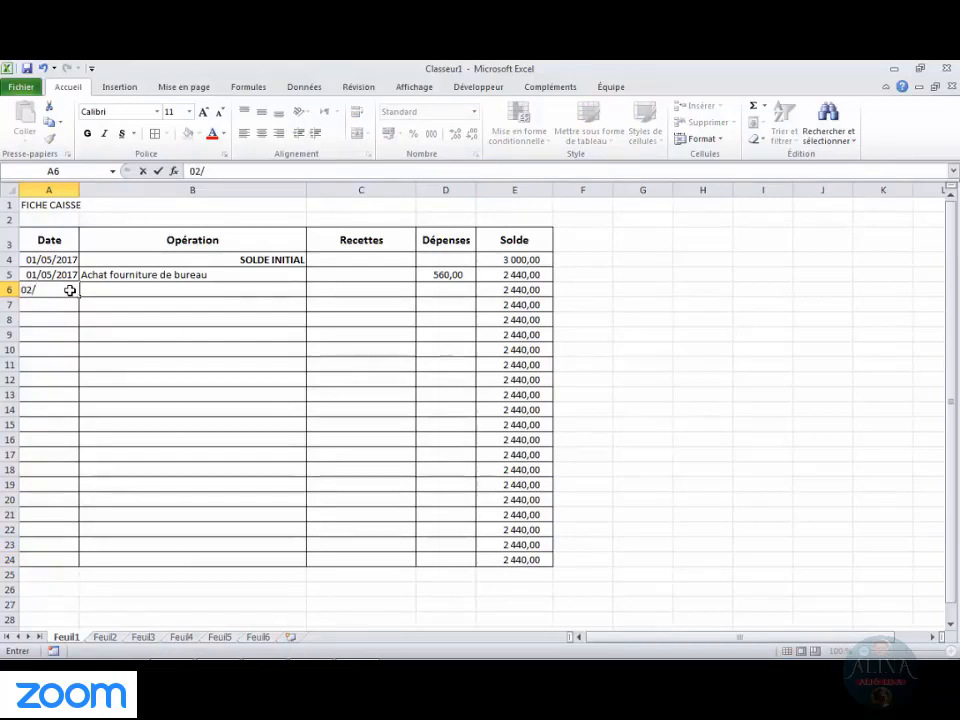
{"action": "type", "text": "05/2017"}
{"action": "key", "text": "Tab"}
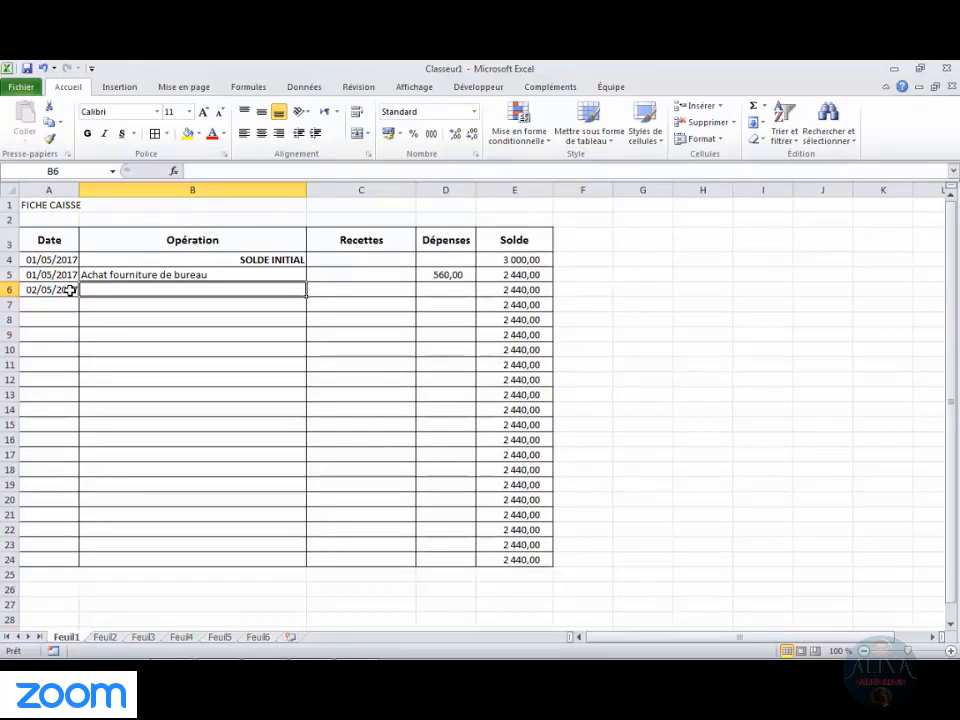
Enter "Vente d'un produit" as the operation in B6 for the 02/05/2017 entry
{"action": "type", "text": "VENTE"}
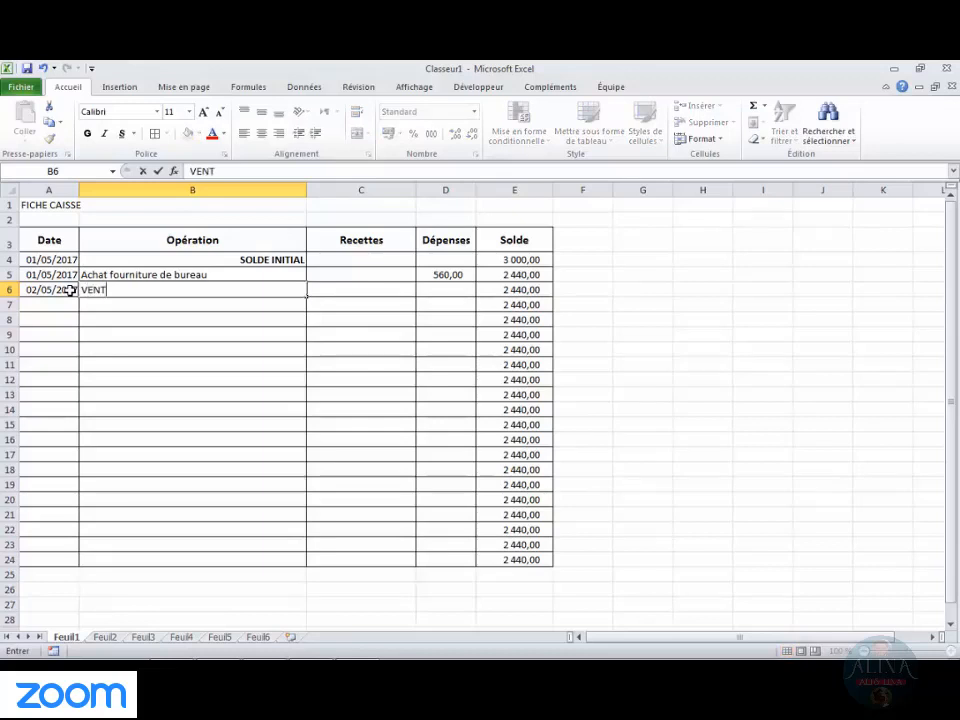
{"action": "key", "text": "BackSpace"}
{"action": "key", "text": "BackSpace"}
{"action": "key", "text": "BackSpace"}
{"action": "key", "text": "BackSpace"}
{"action": "type", "text": "ente"}
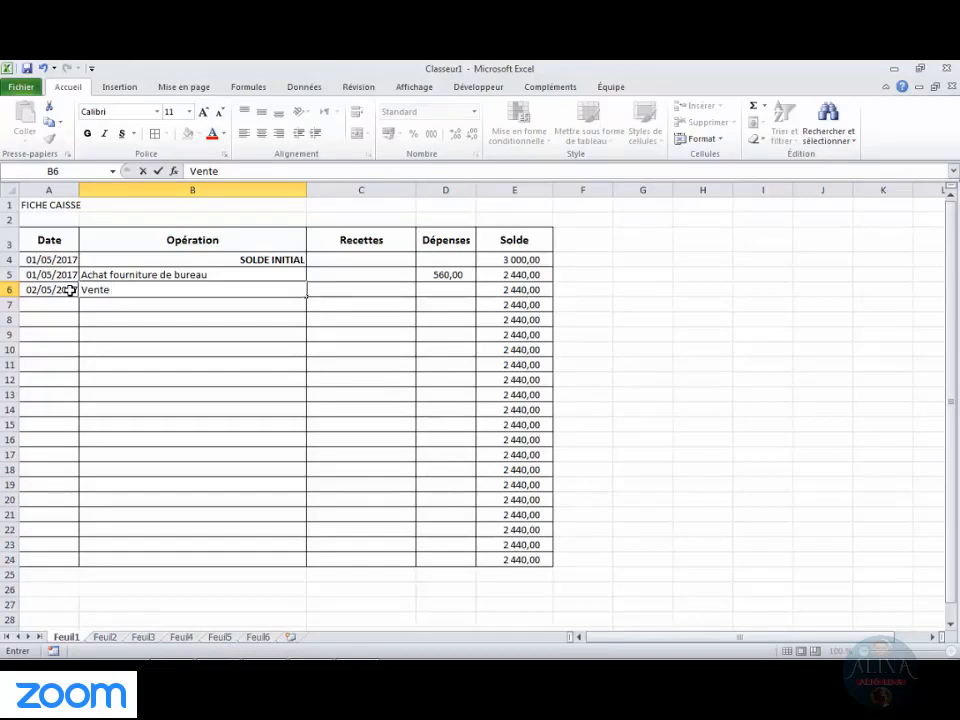
{"action": "type", "text": "d'un "}
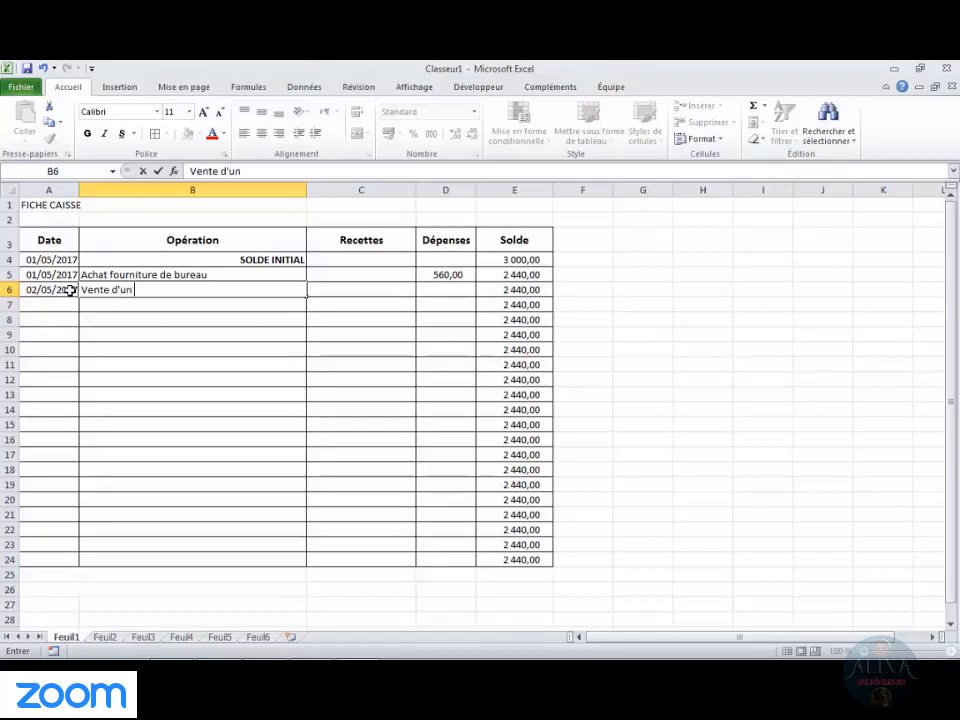
{"action": "type", "text": "produit"}
{"action": "key", "text": "Tab"}
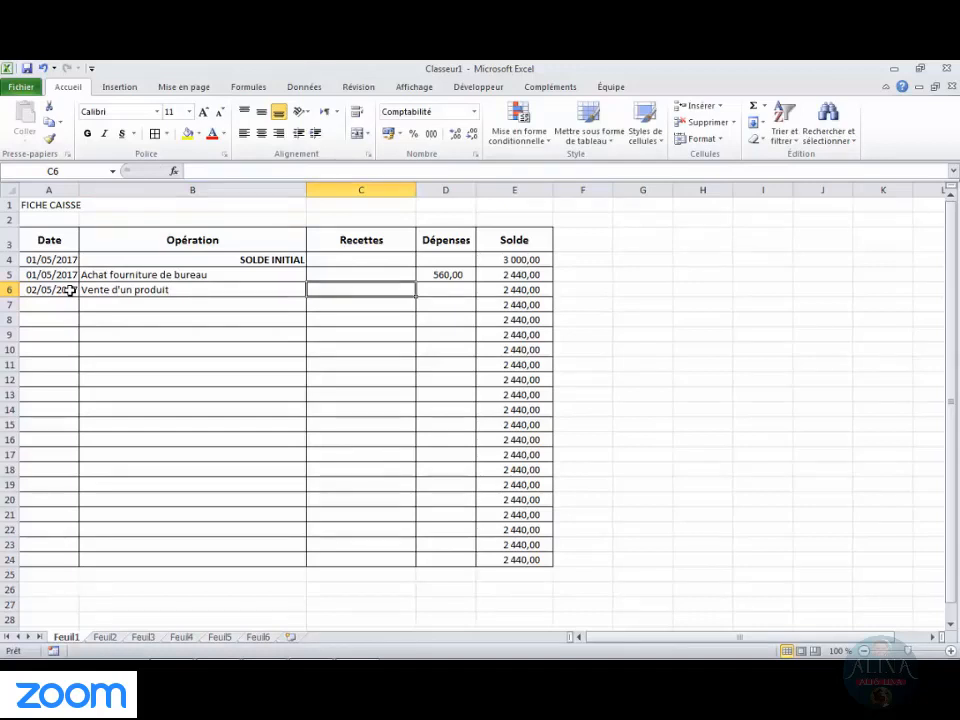
Enter a receipt of 2300 in the Recettes cell C6 for the product sale, and reselect its operation cell B6
{"action": "type", "text": "2300"}
{"action": "key", "text": "Return"}
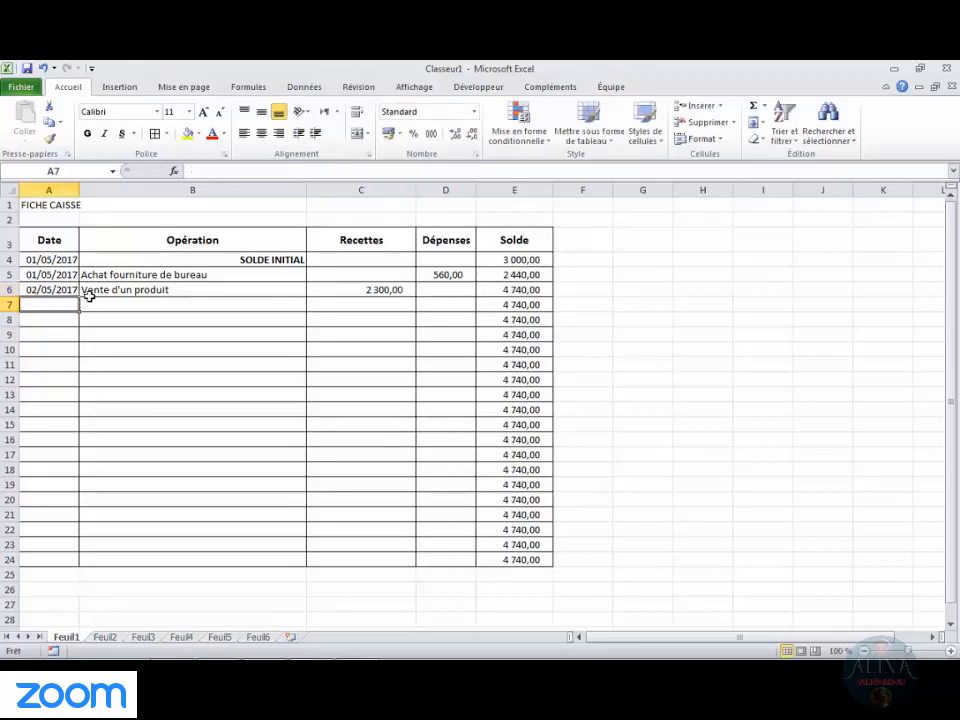
{"action": "left_click", "coordinate": [87, 292]}
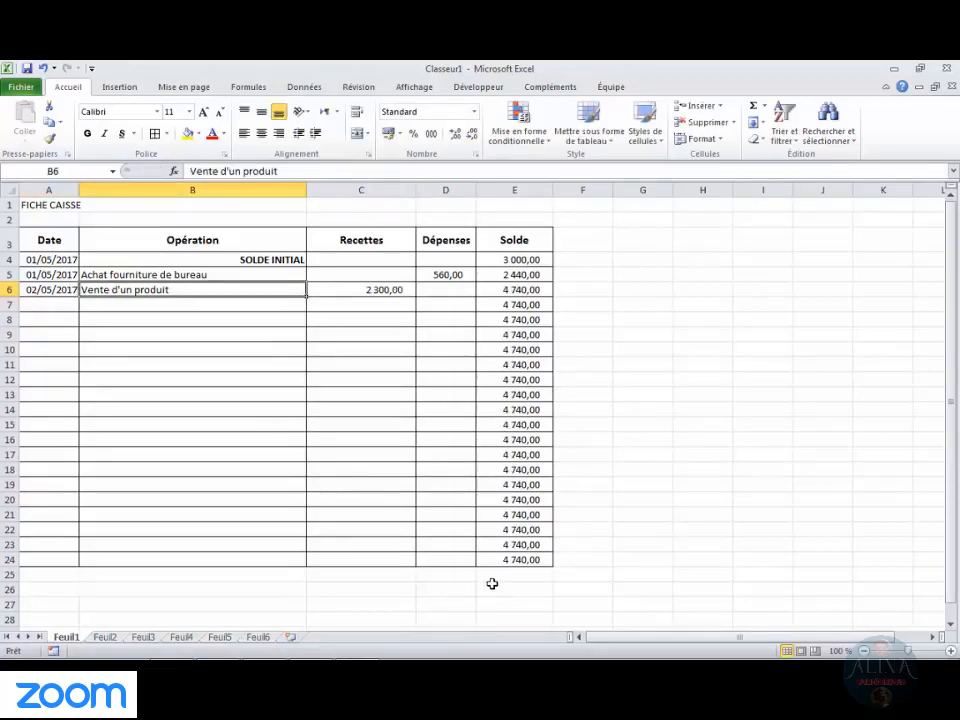
Enter the date 02/05/17 in A7 for another cash entry
{"action": "left_click", "coordinate": [34, 306]}
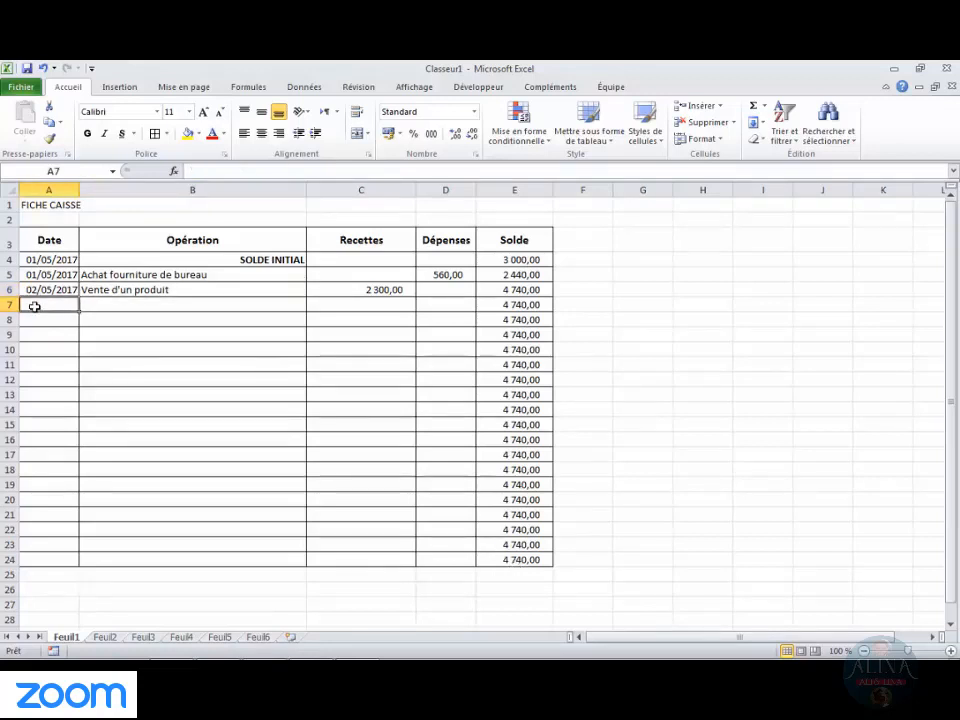
{"action": "type", "text": "02/"}
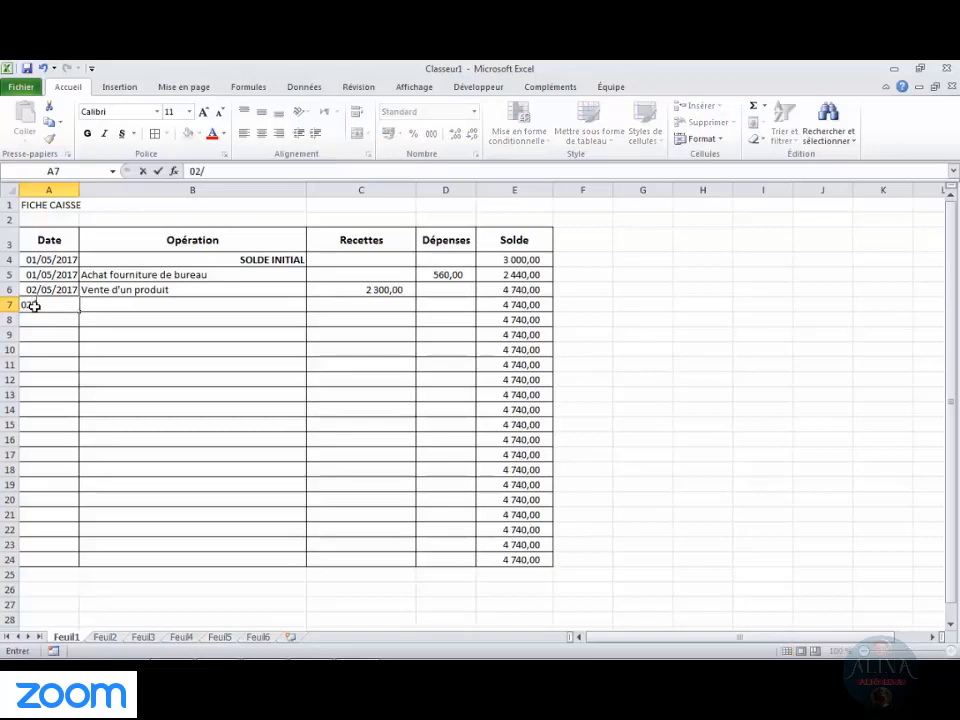
{"action": "type", "text": "05/201"}
{"action": "type", "text": "7"}
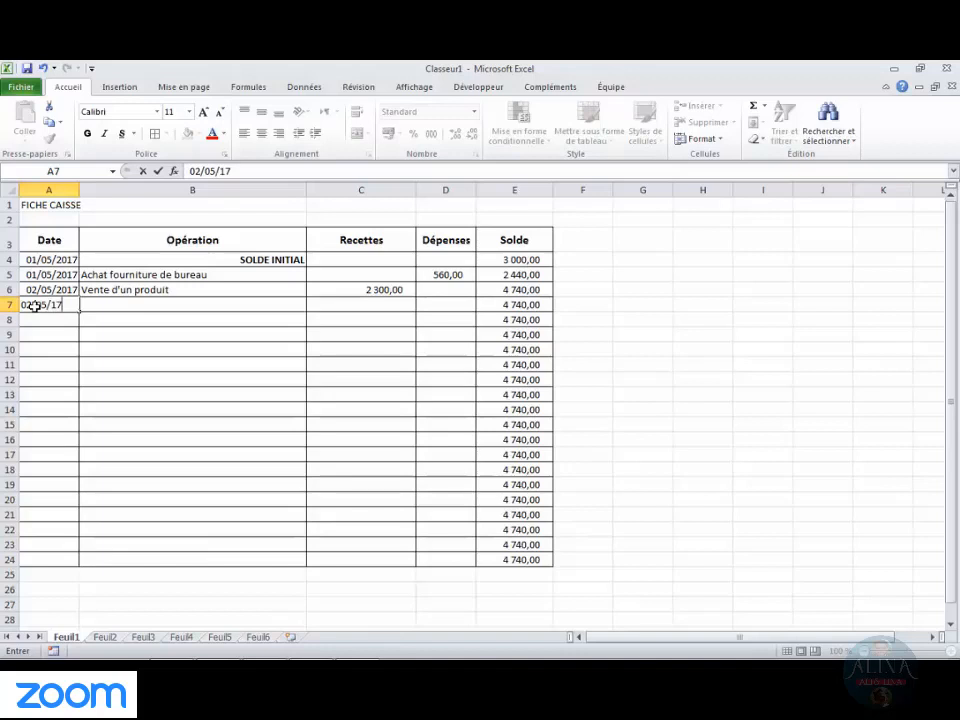
{"action": "key", "text": "Tab"}
Enter an expense of 1000 in the Dépenses cell D7, leaving the operation and receipt cells of row 7 empty
{"action": "key", "text": "Tab"}
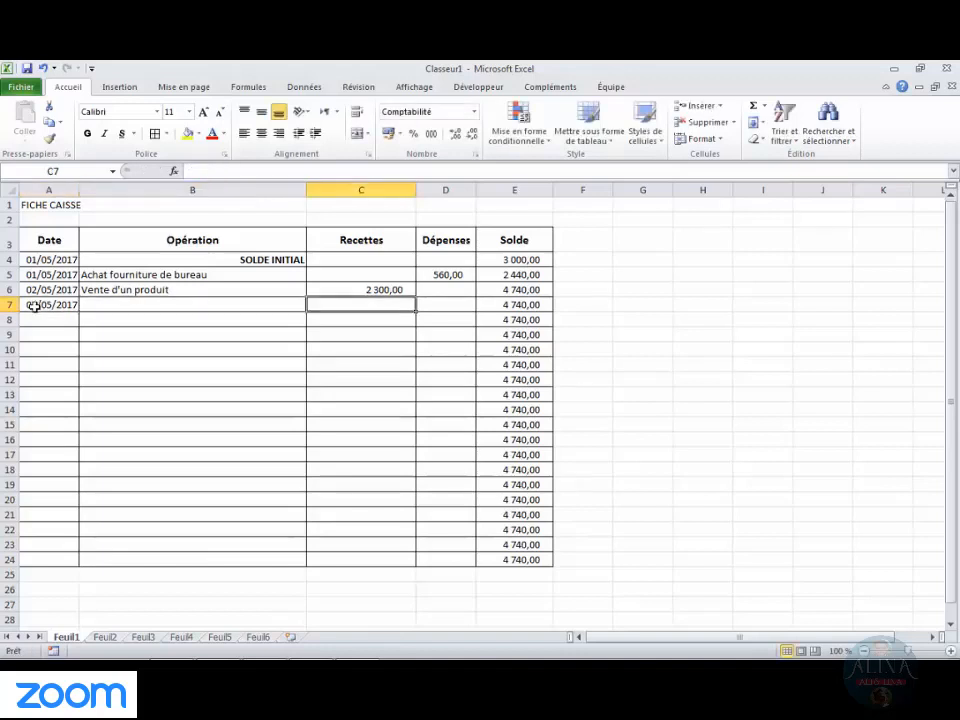
{"action": "key", "text": "Tab"}
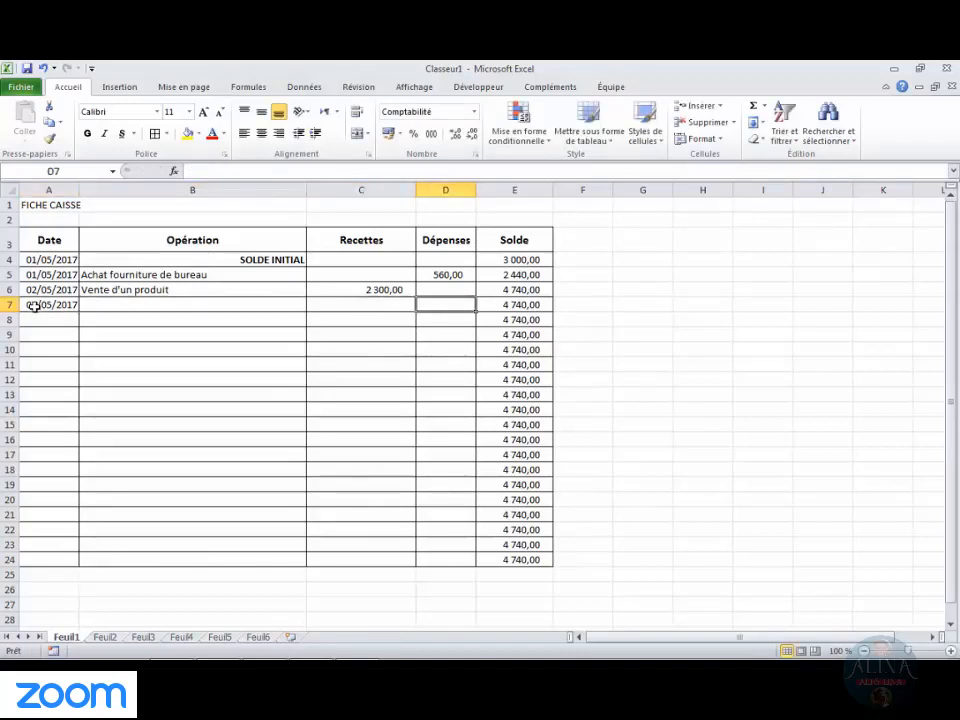
{"action": "type", "text": "1000"}
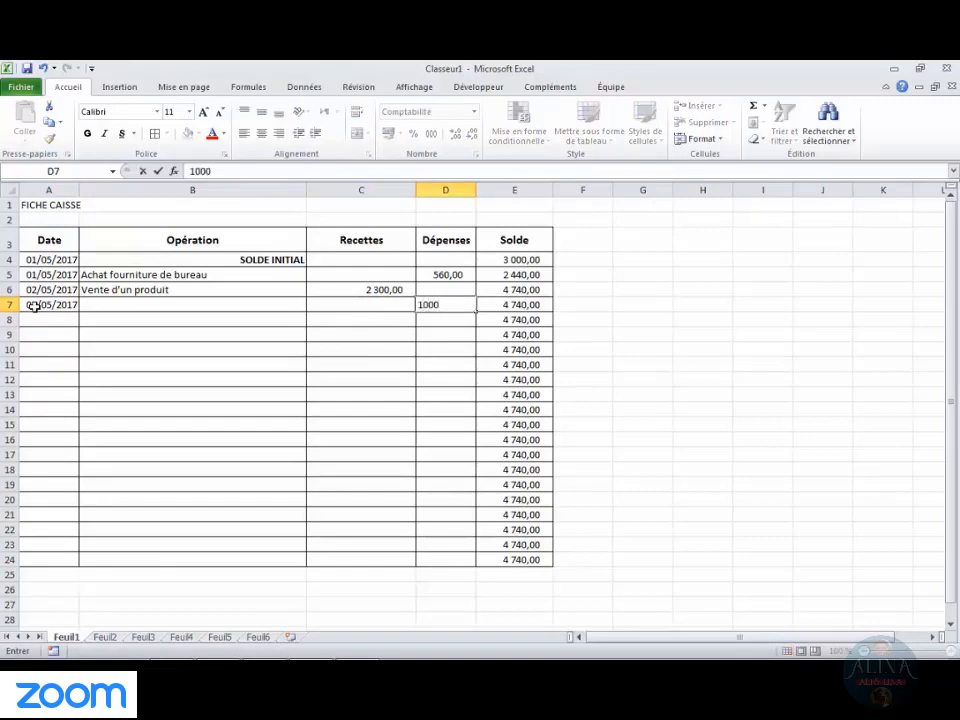
{"action": "key", "text": "Return"}
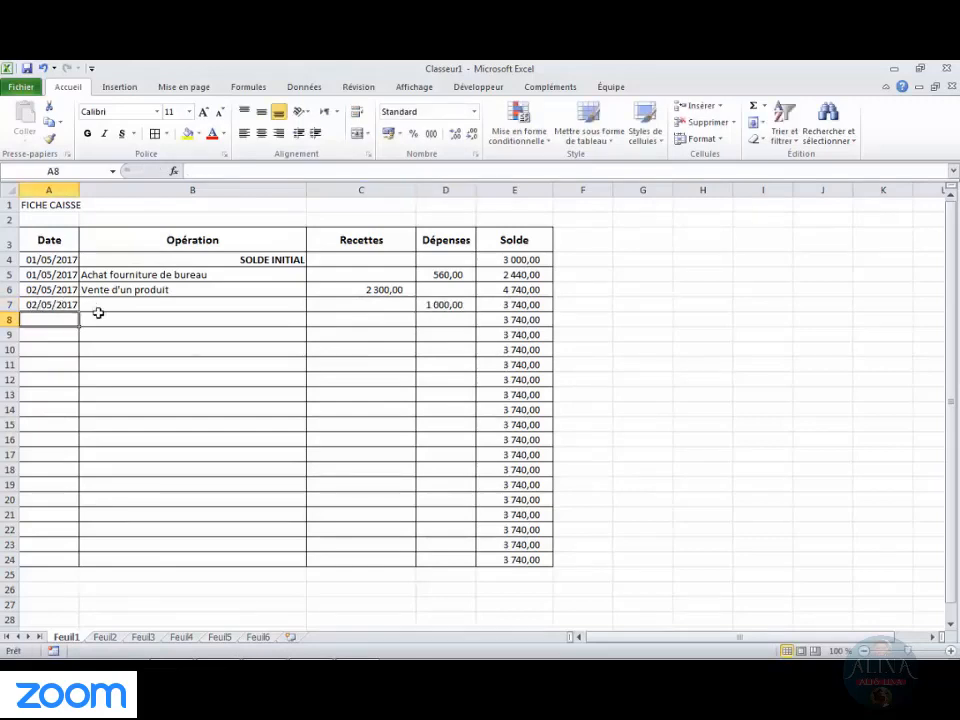